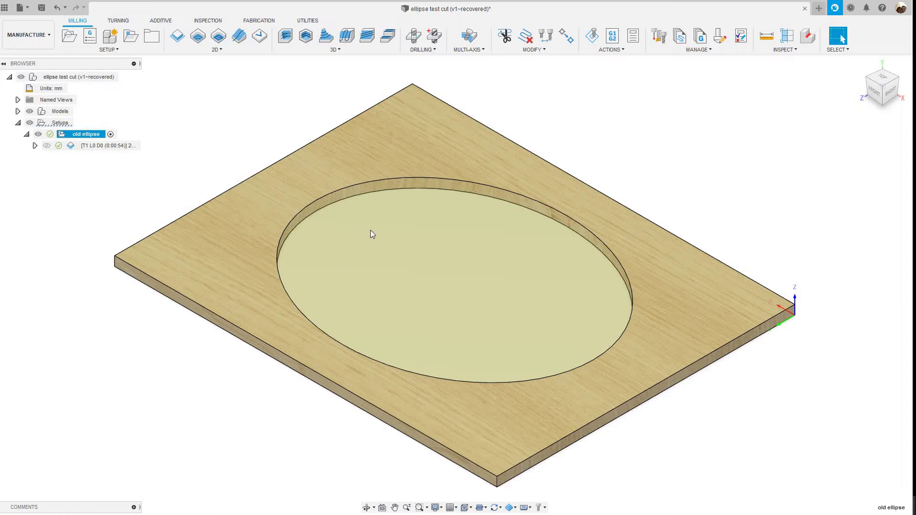
Step: Bring the old ellipse setup's 2D Contour toolpath around the elliptical cutout into view
scroll(308, 247, "down", 3)
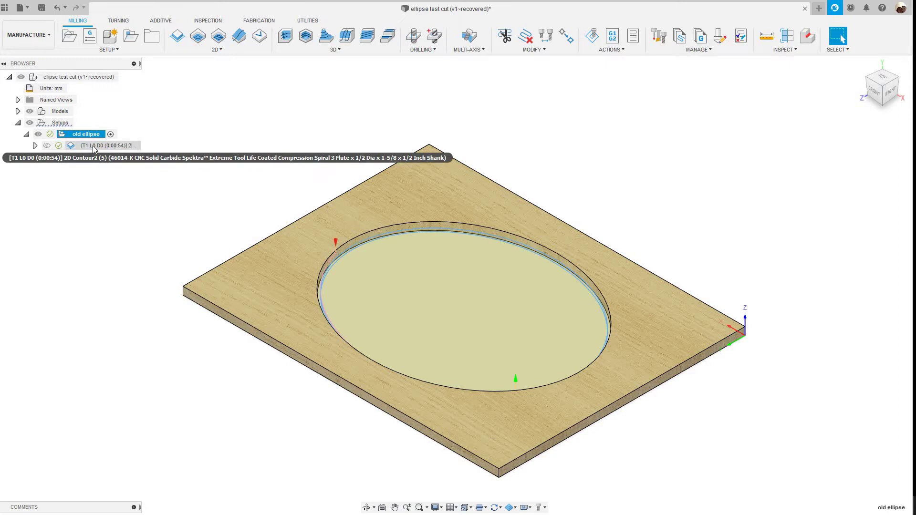
left_click(93, 147)
right_click(94, 147)
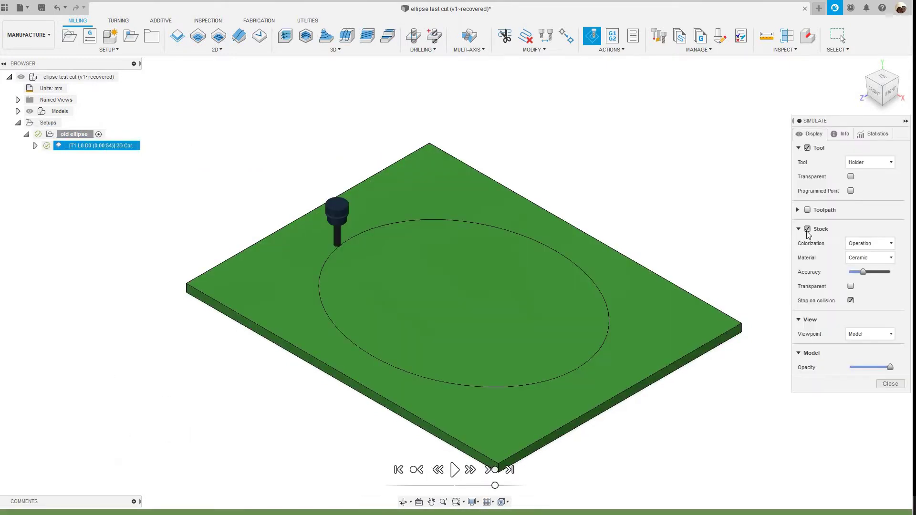
left_click(807, 230)
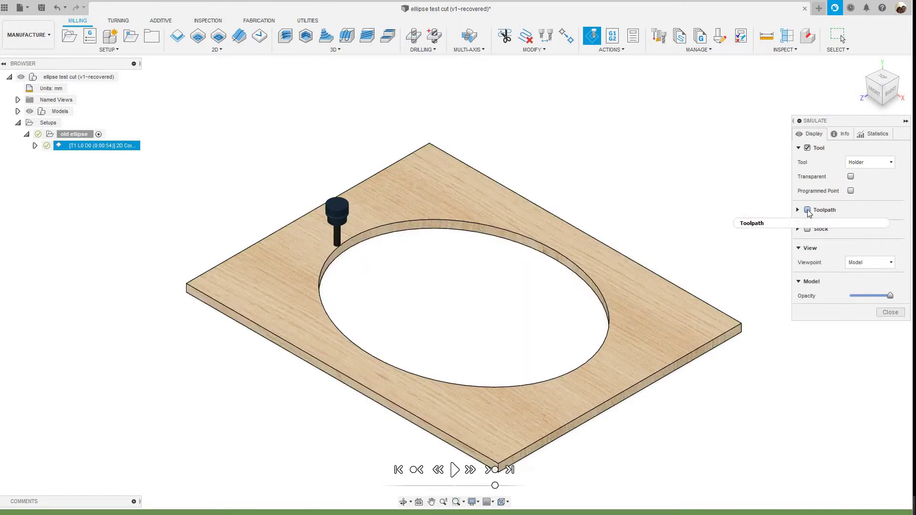
left_click(807, 210)
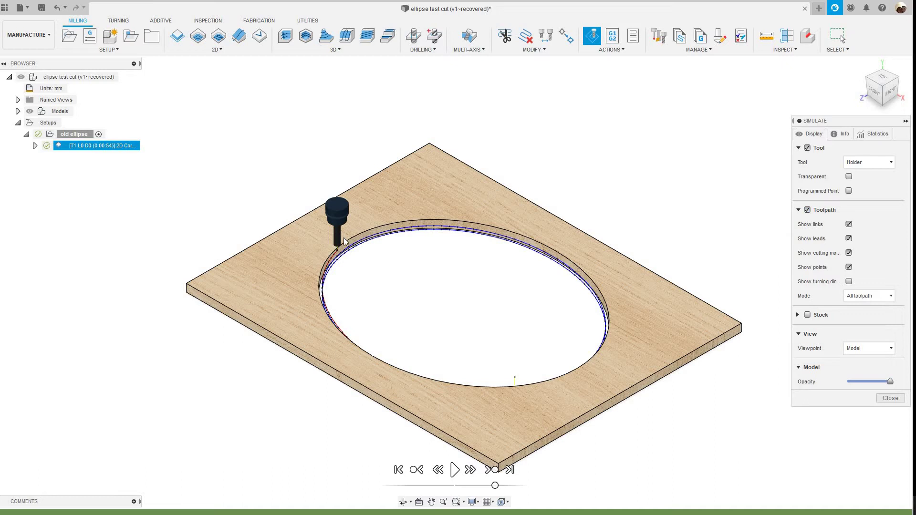
scroll(351, 269, "up", 5)
scroll(344, 214, "up", 8)
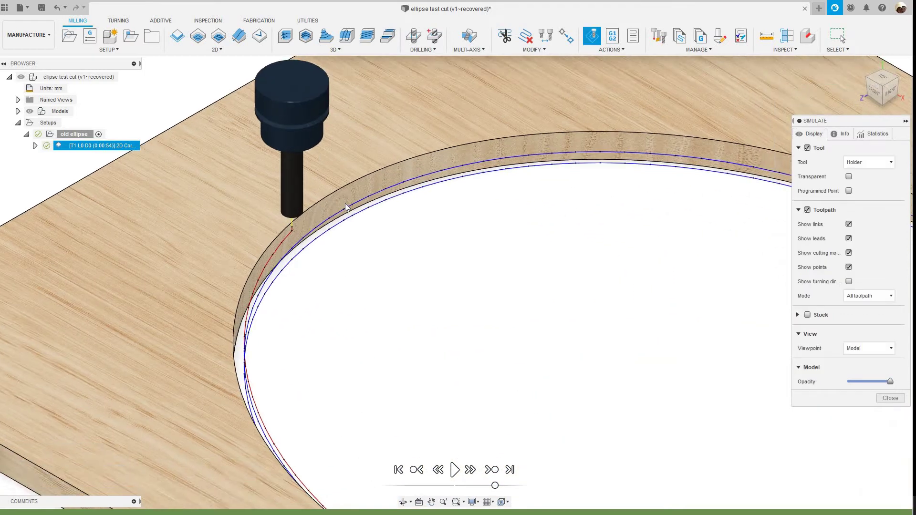
scroll(340, 191, "down", 8)
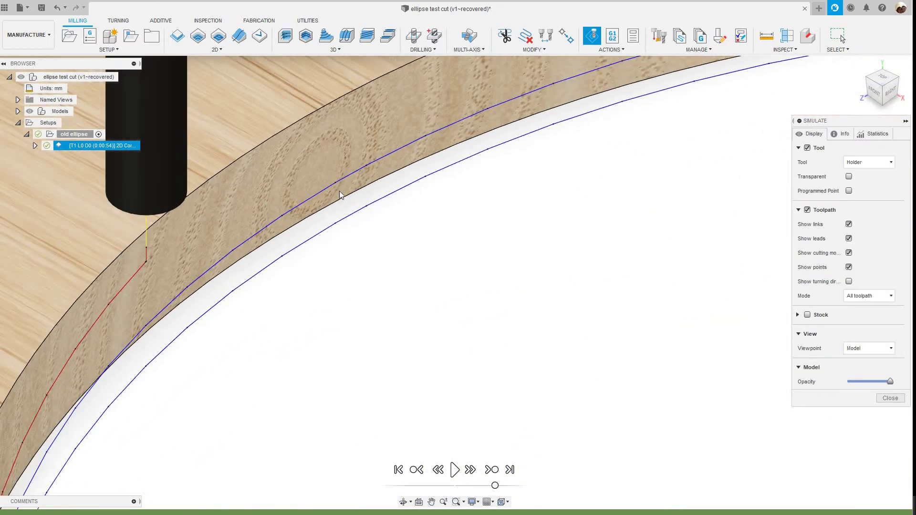
scroll(353, 181, "up", 5)
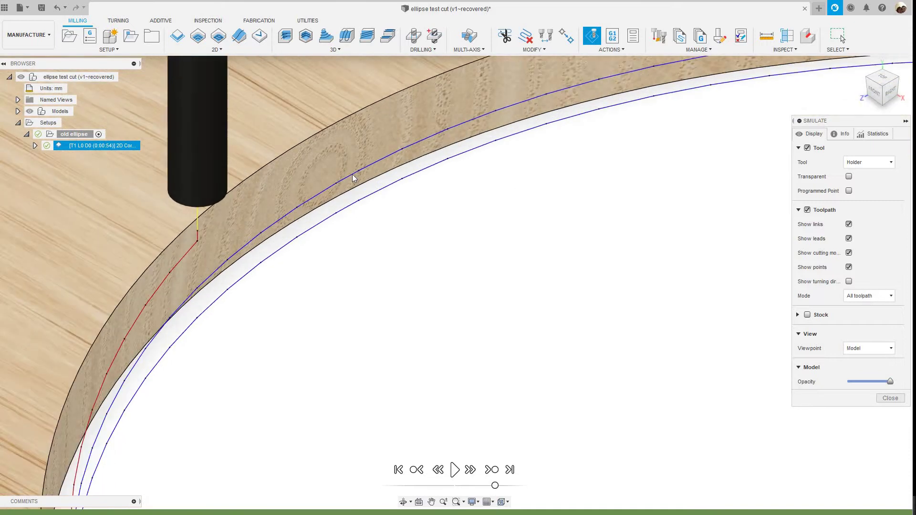
scroll(370, 165, "up", 3)
scroll(370, 165, "up", 2)
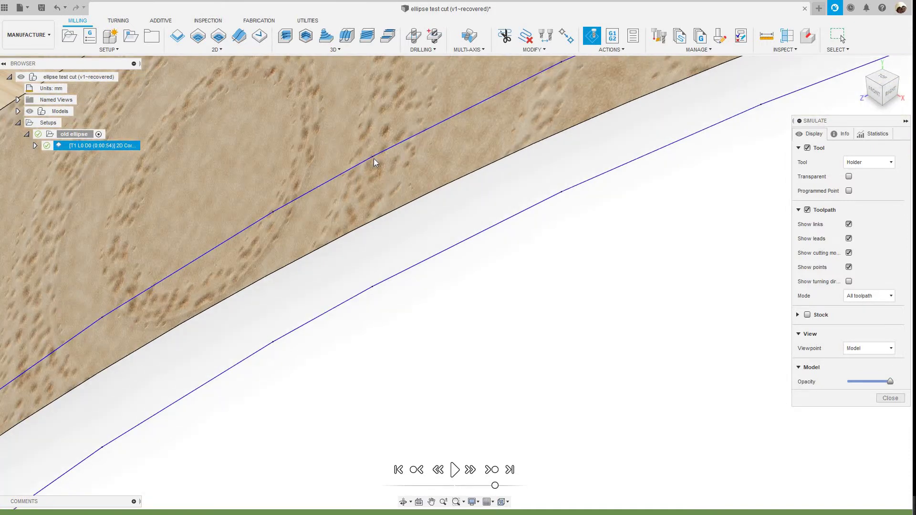
left_click(371, 157)
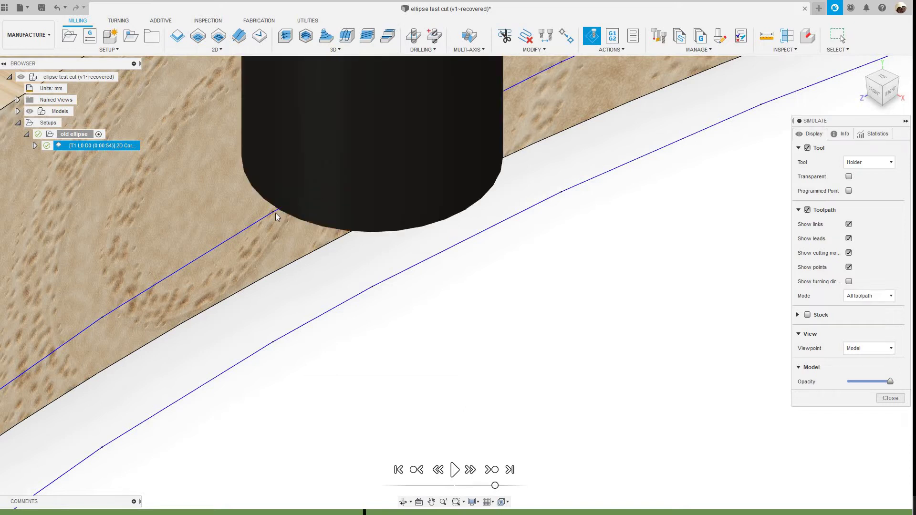
left_click(274, 213)
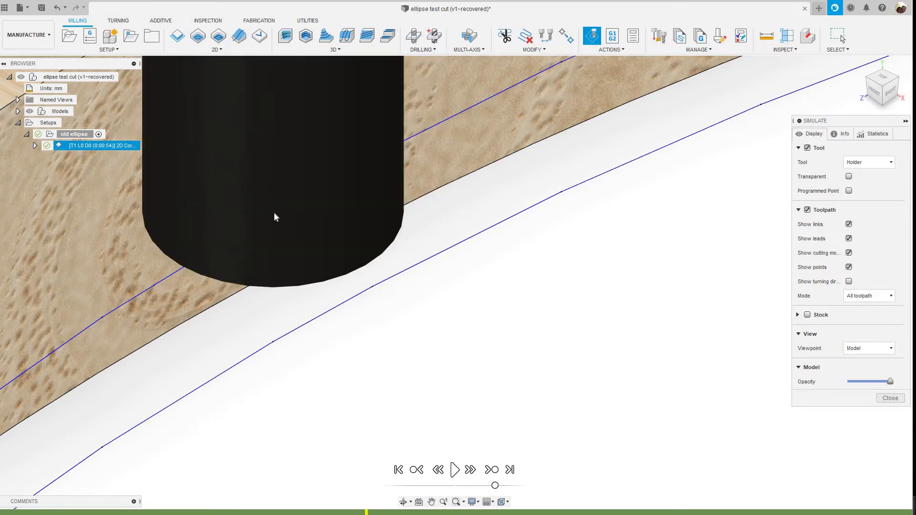
left_click(807, 149)
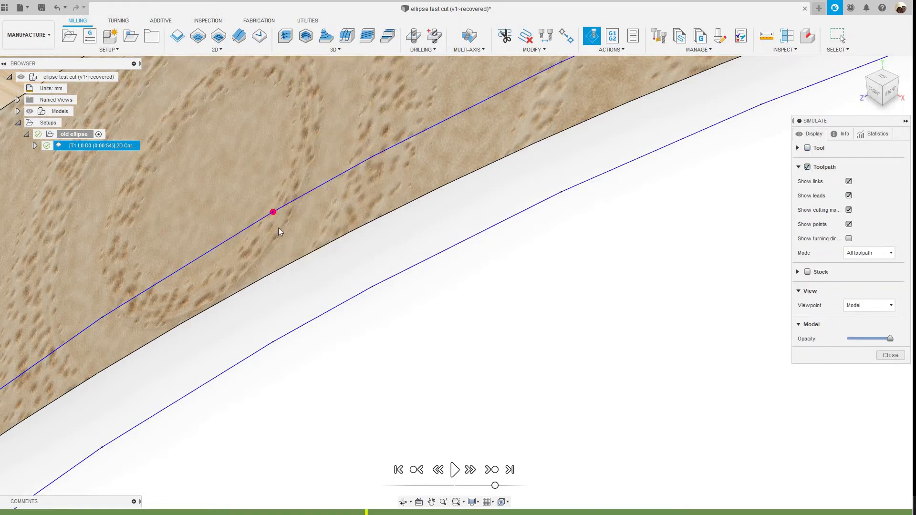
scroll(279, 229, "down", 3)
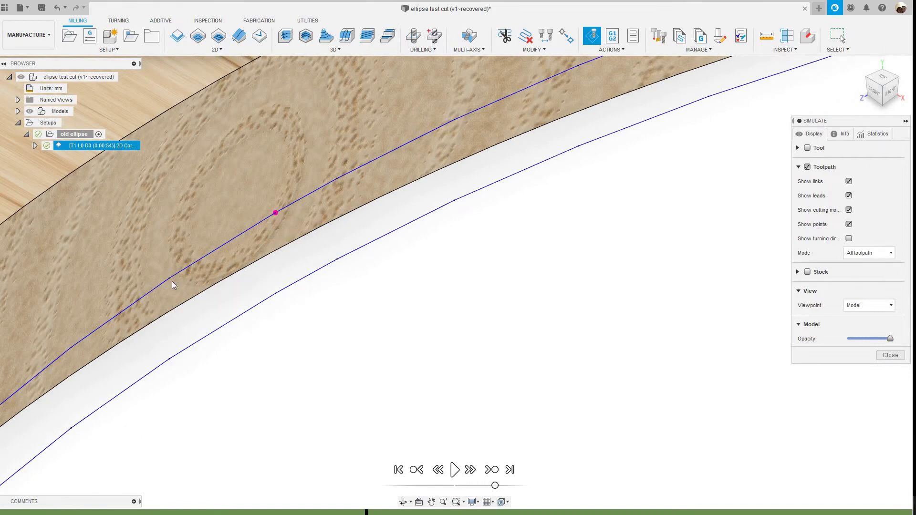
scroll(174, 278, "down", 6)
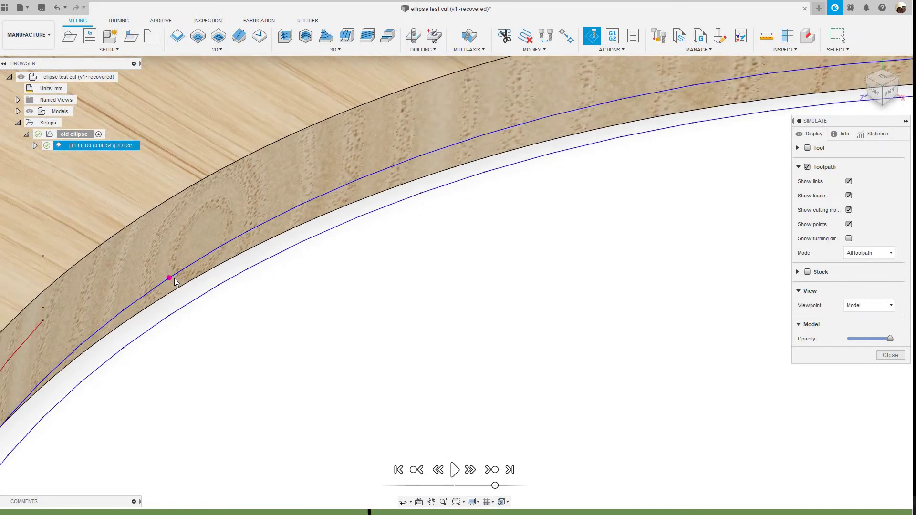
scroll(251, 250, "down", 8)
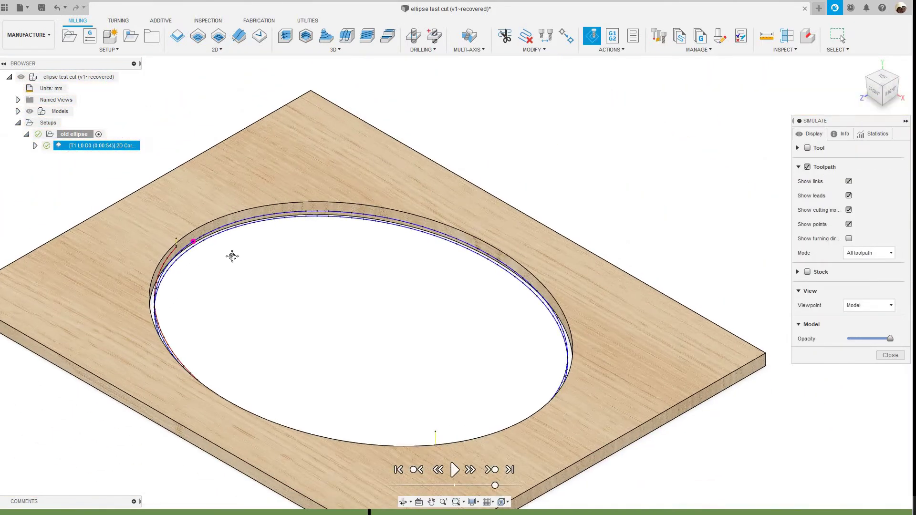
scroll(225, 263, "up", 4)
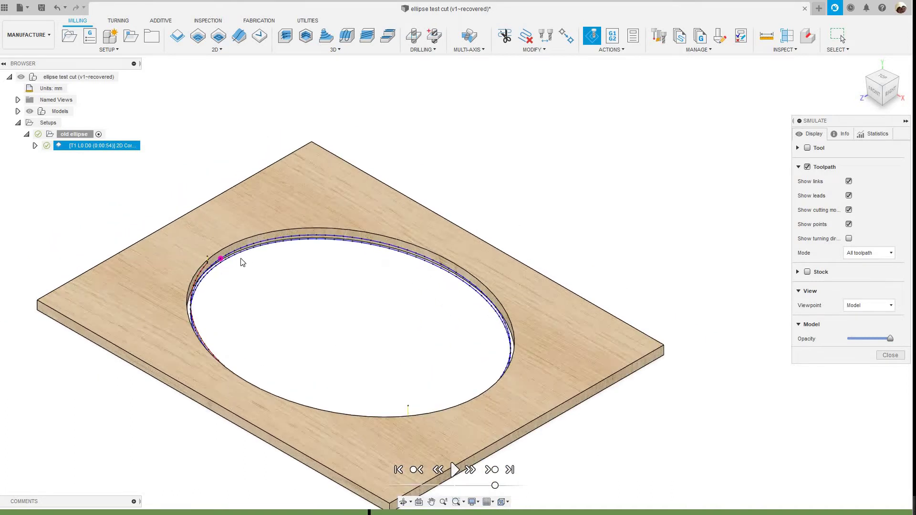
scroll(220, 260, "up", 5)
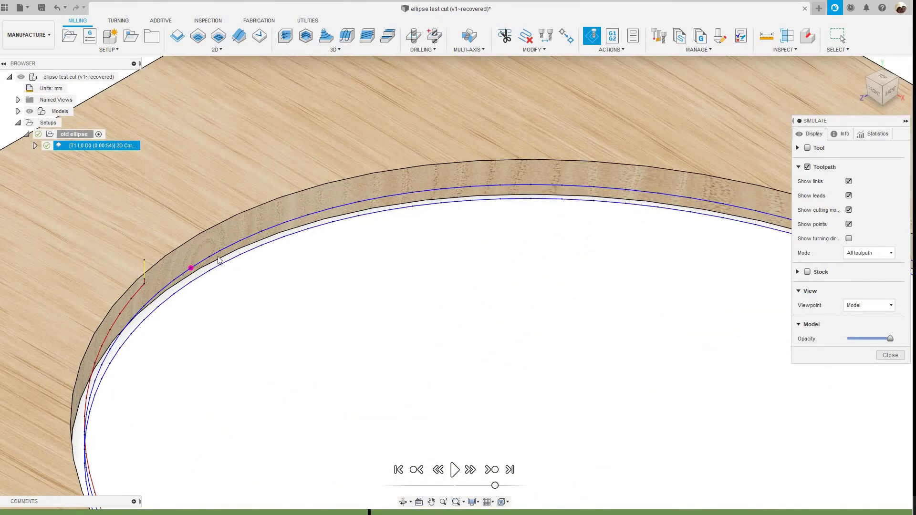
scroll(228, 257, "down", 5)
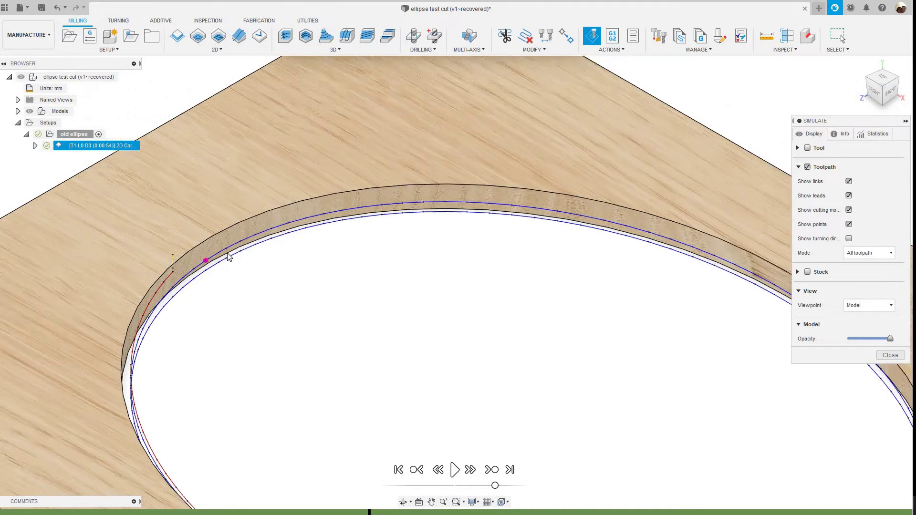
scroll(226, 258, "down", 4)
scroll(226, 257, "up", 3)
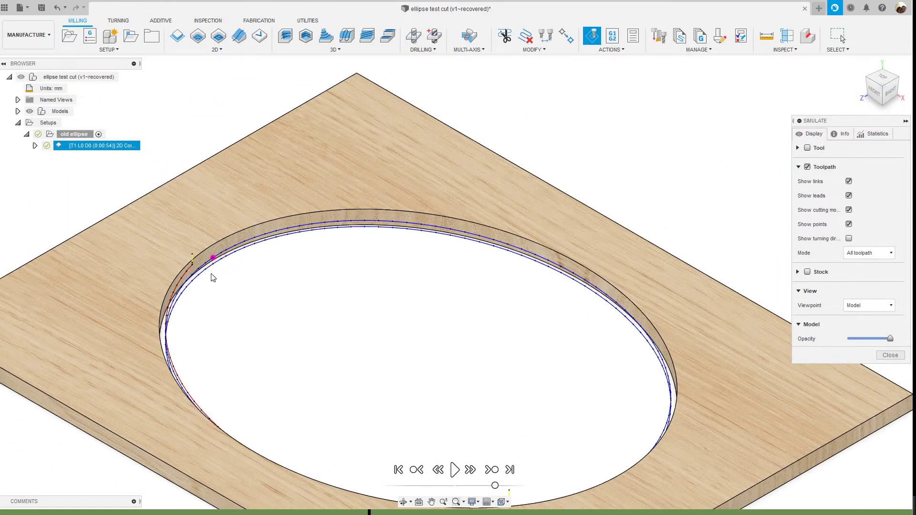
scroll(239, 266, "down", 3)
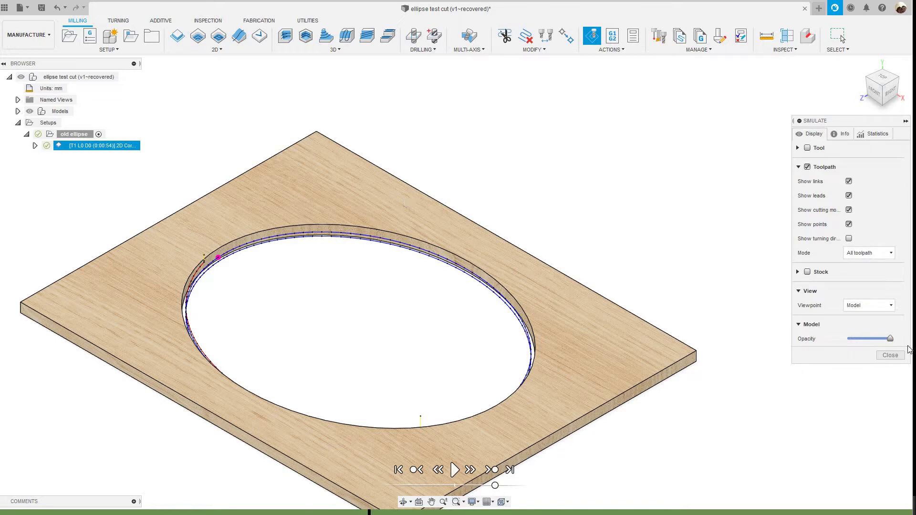
left_click(889, 356)
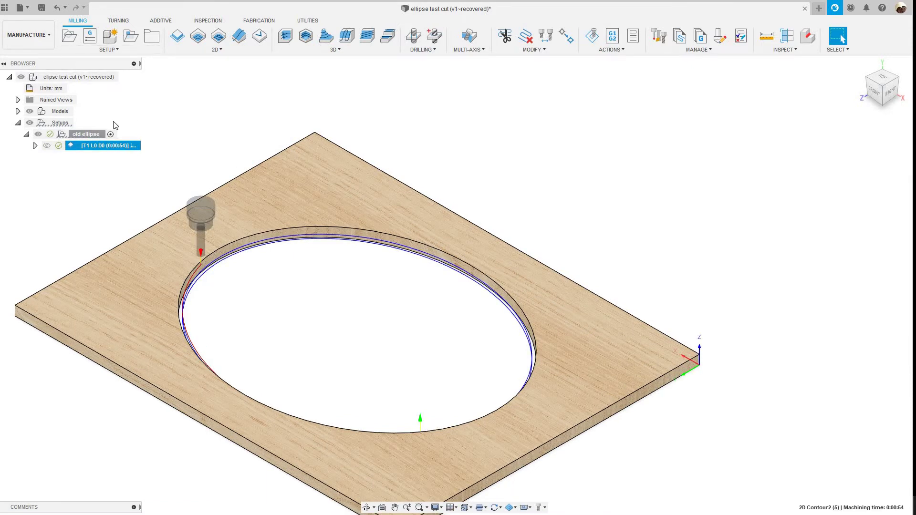
Step: Switch to the Design workspace and copy the old ellipse:1 component
left_click(27, 35)
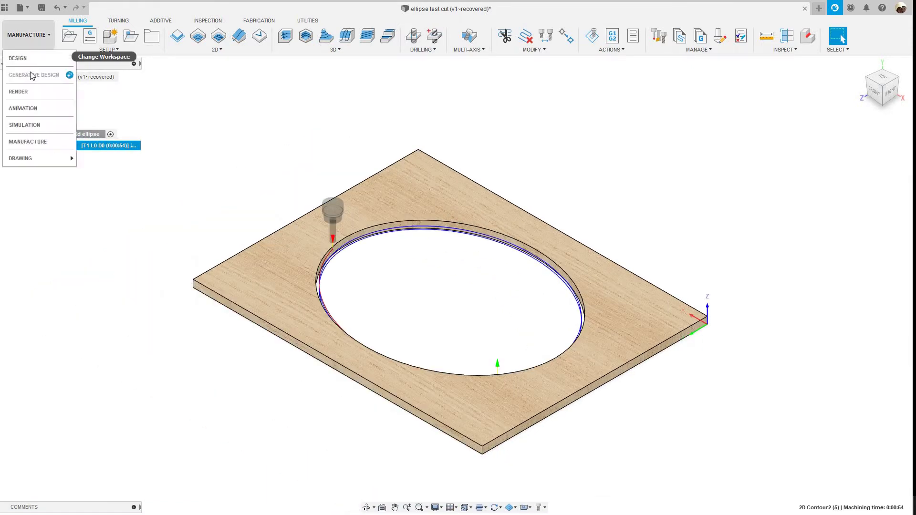
left_click(19, 58)
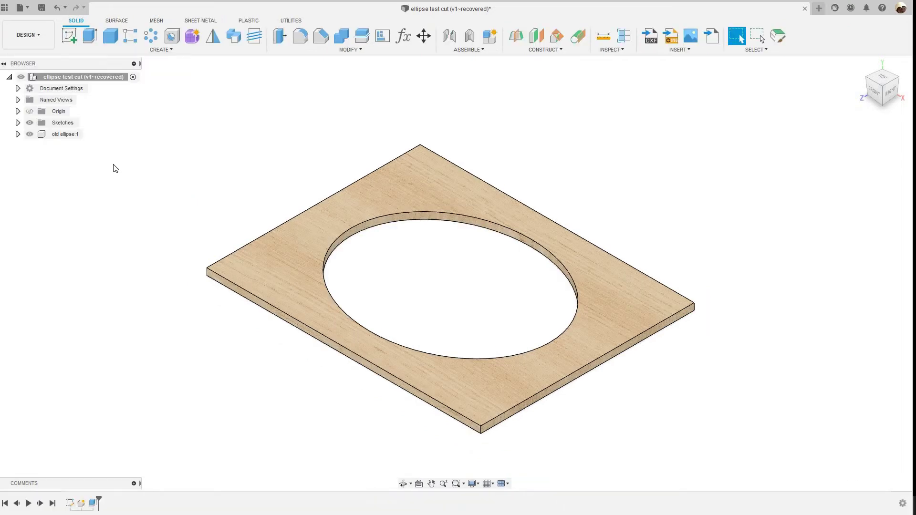
left_click(70, 134)
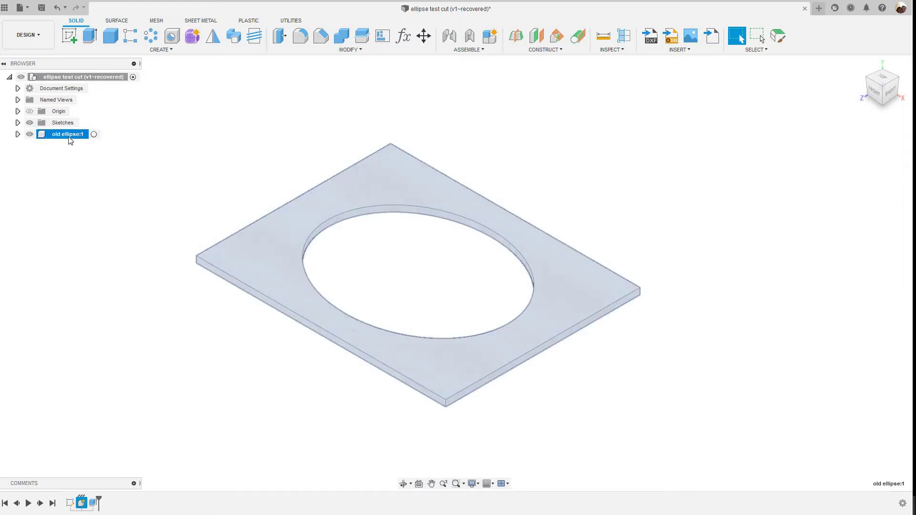
right_click(70, 138)
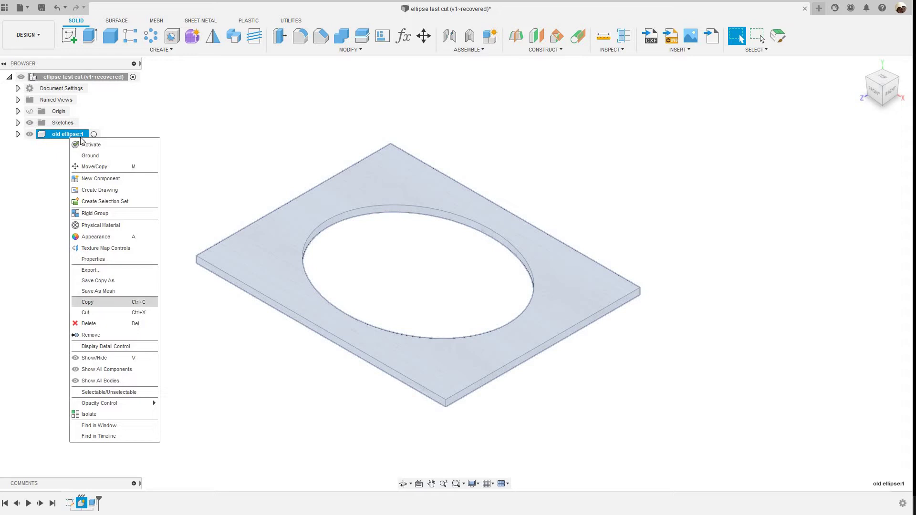
left_click(97, 300)
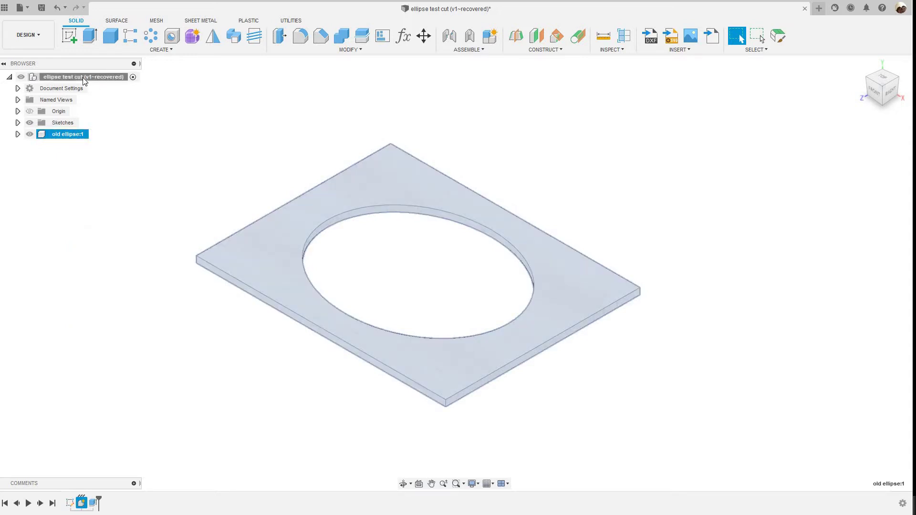
Step: Use Paste New on the root component to add an independent copy of the component
left_click(83, 79)
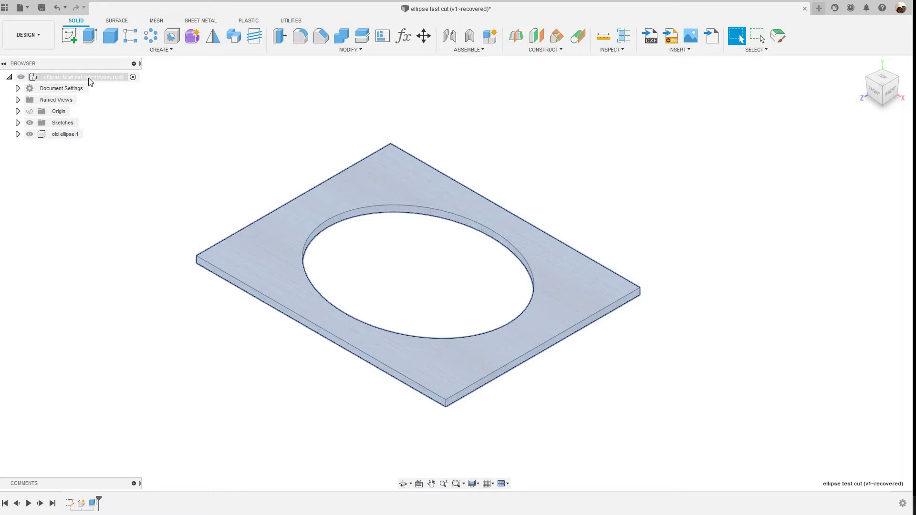
right_click(89, 81)
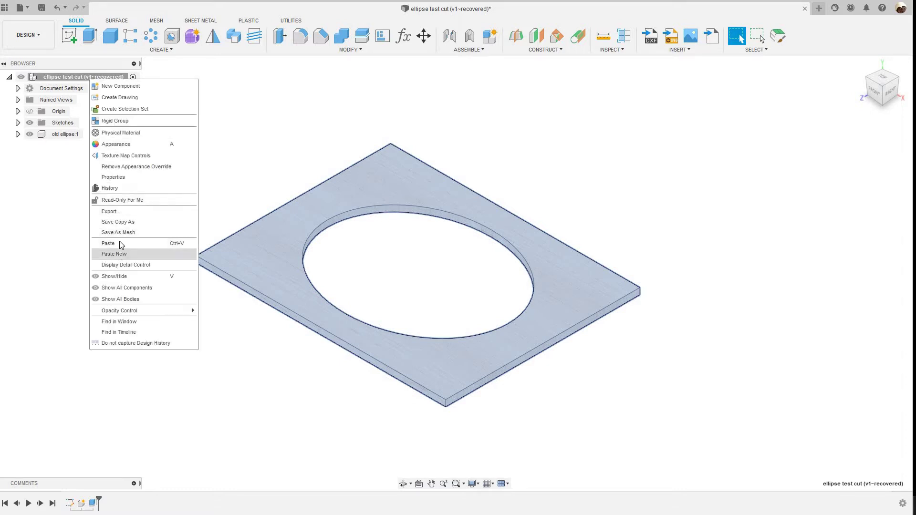
left_click(117, 254)
scroll(285, 260, "down", 5)
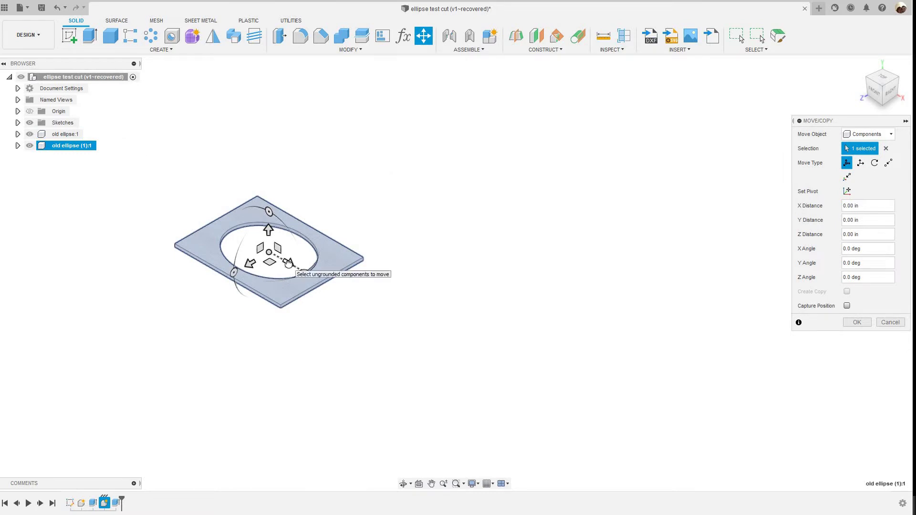
Step: Move the pasted copy along X so it sits beside the original board
left_click_drag(288, 263, 422, 355)
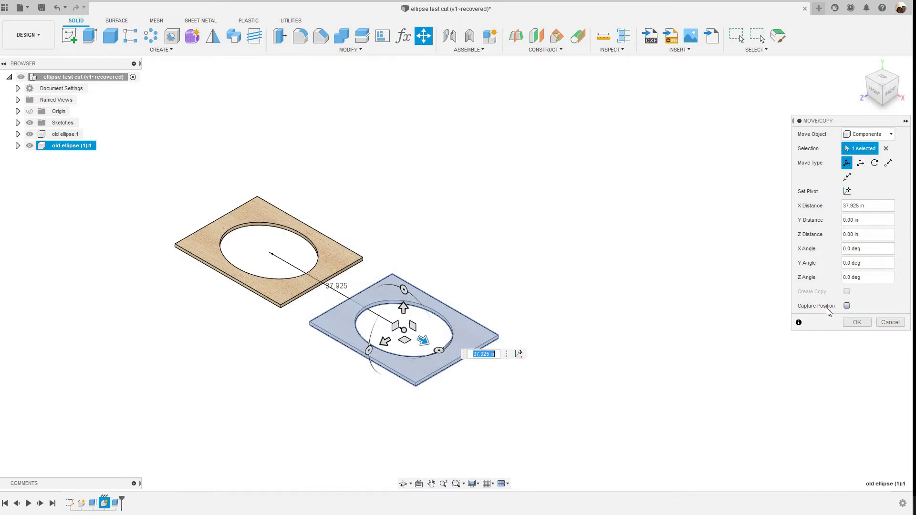
left_click(847, 305)
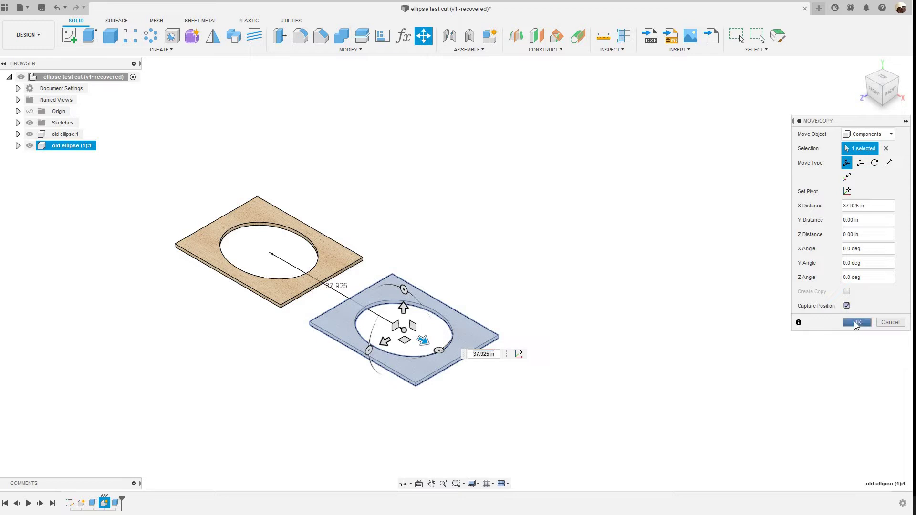
left_click(856, 323)
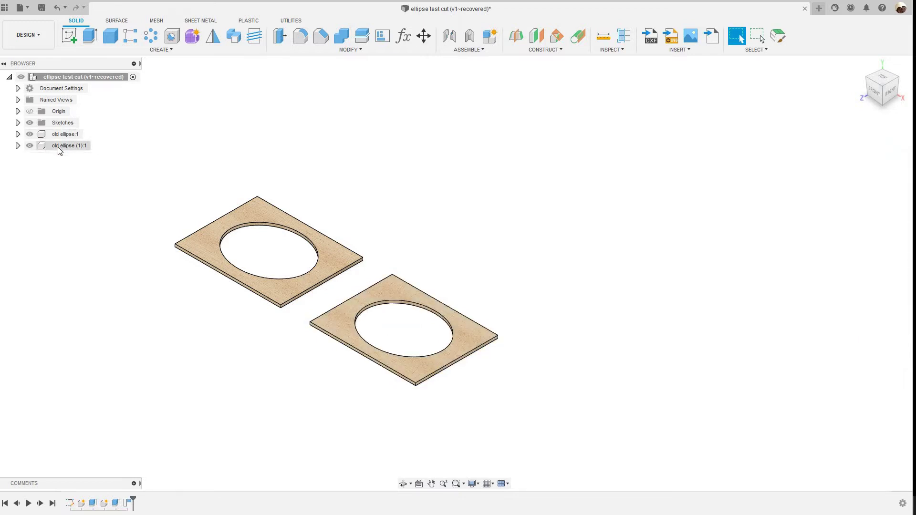
Step: Rename the copied component 'old ellipse (1)' to 'new ellipse' and deselect it
double_click(59, 149)
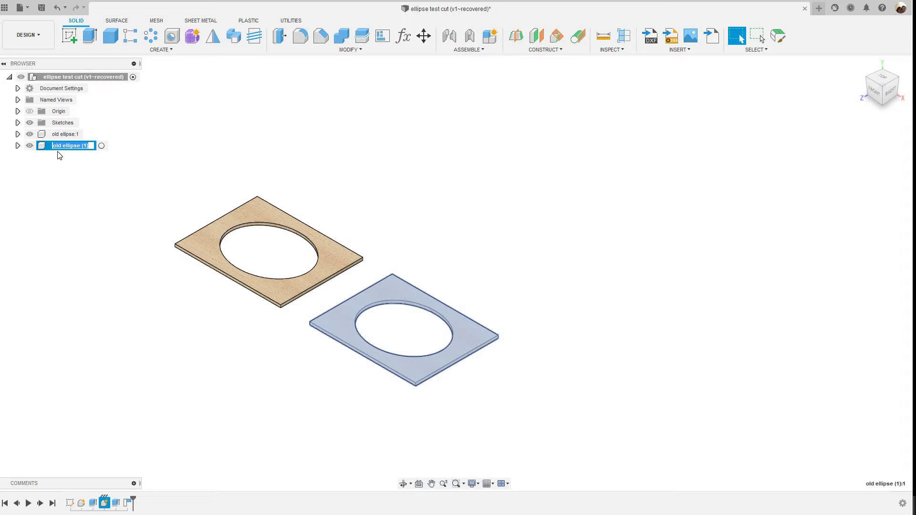
type("new ellipse")
key("Return")
left_click(451, 292)
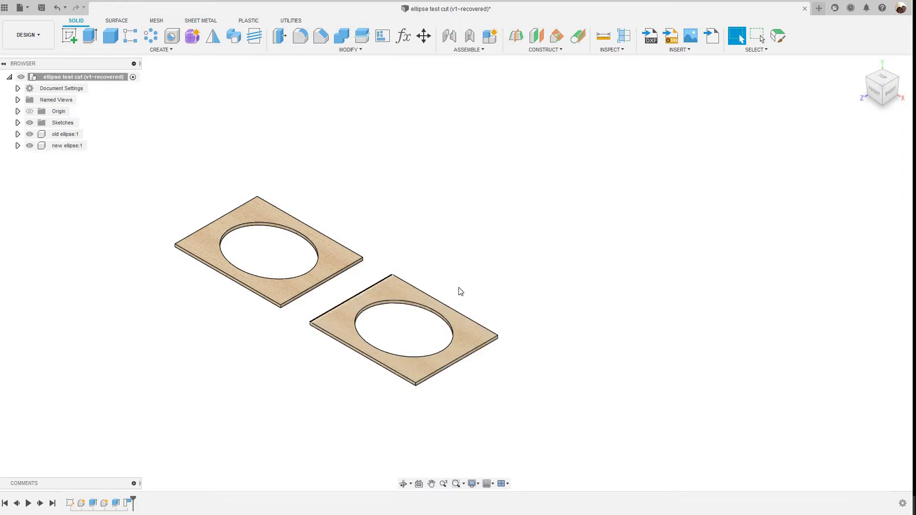
Step: Start a new sketch (B) on the top face of the right-hand copied plate
scroll(462, 292, "up", 1)
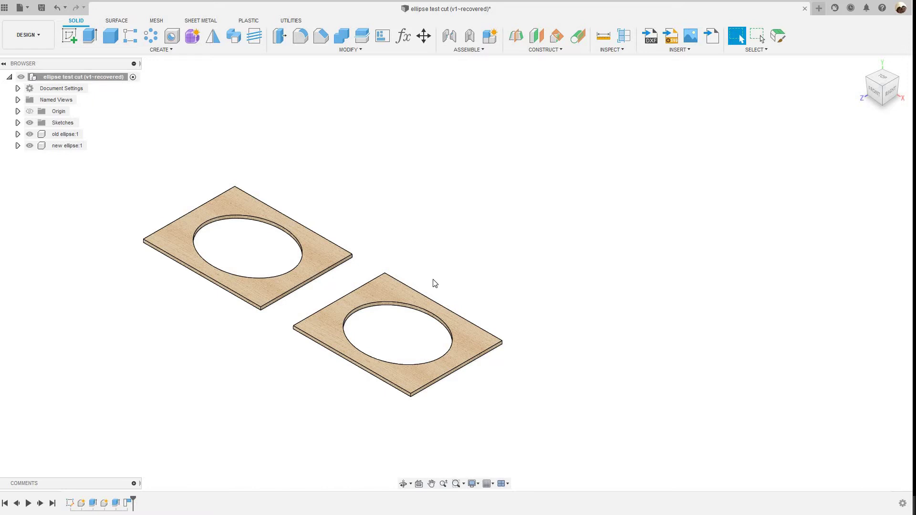
scroll(370, 293, "up", 3)
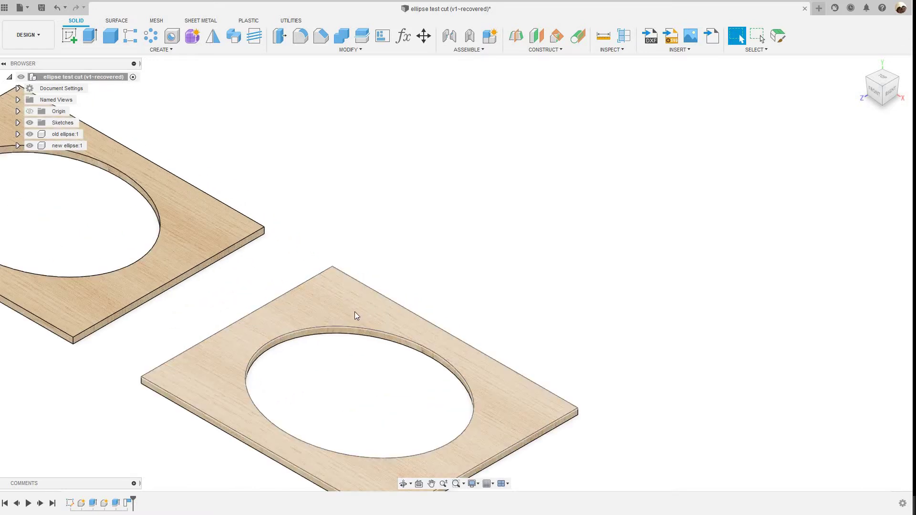
scroll(382, 216, "down", 3)
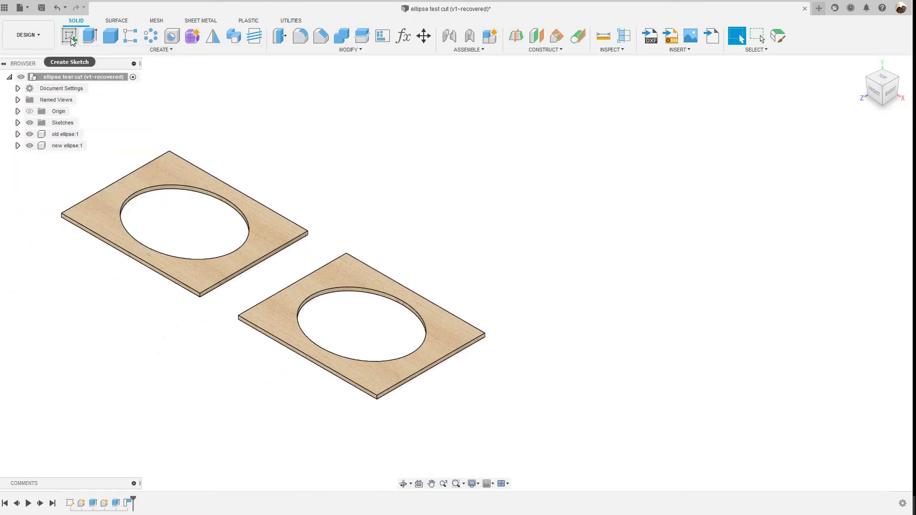
key("b")
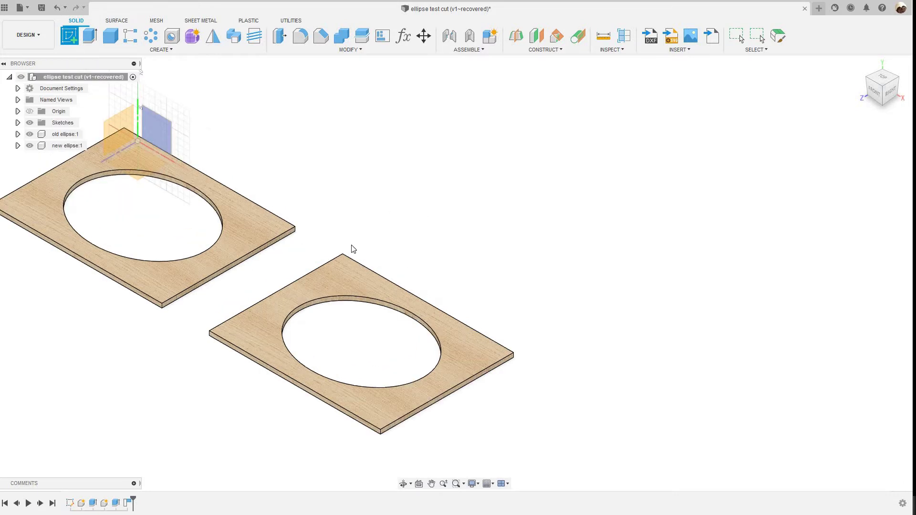
scroll(383, 255, "up", 5)
left_click(447, 264)
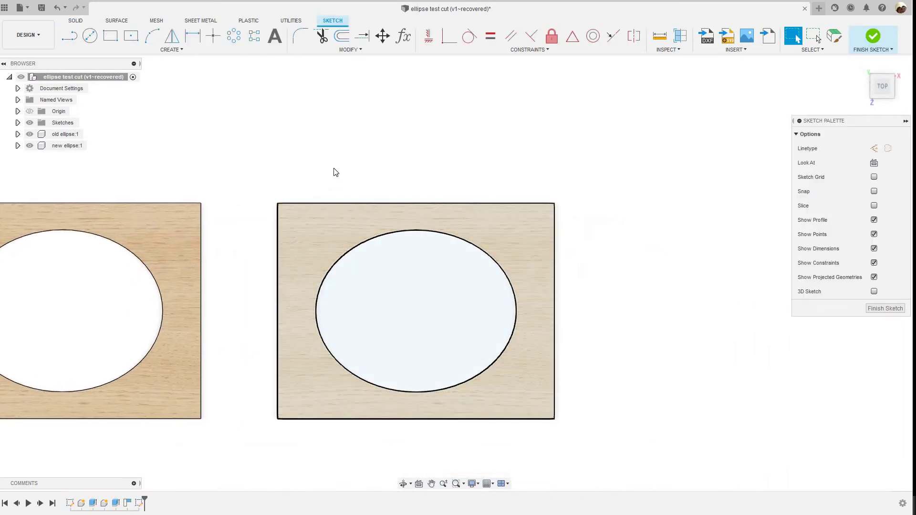
Step: Draw the first three-point arc from the ellipse's top point, bent to follow its edge
scroll(381, 217, "up", 3)
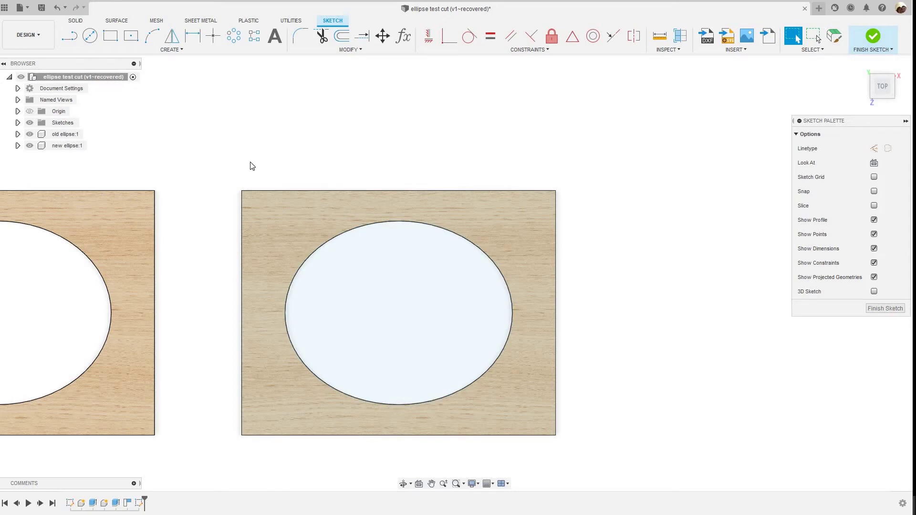
scroll(246, 153, "down", 1)
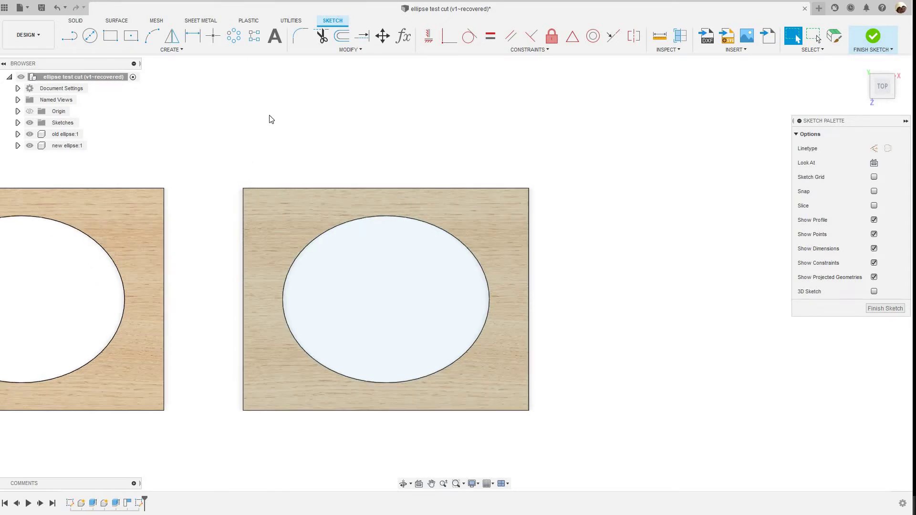
scroll(301, 135, "down", 1)
scroll(286, 134, "up", 1)
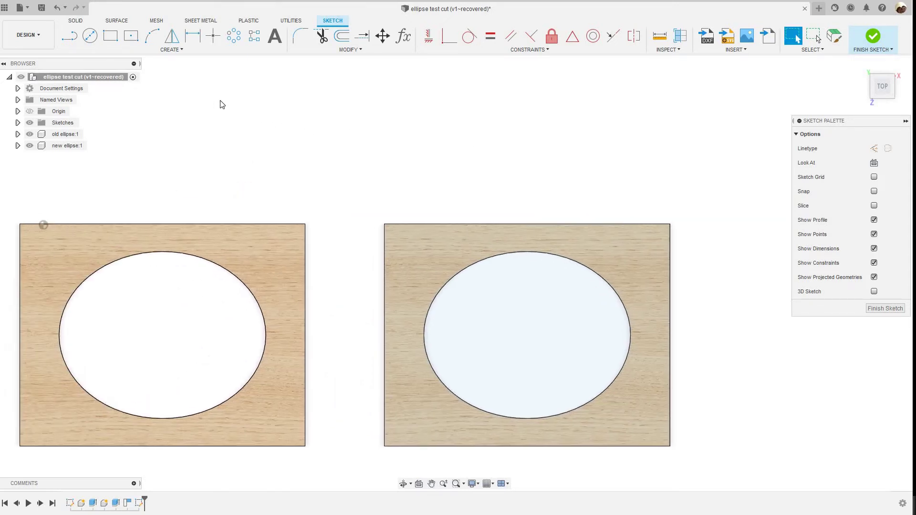
left_click(150, 39)
scroll(526, 220, "up", 3)
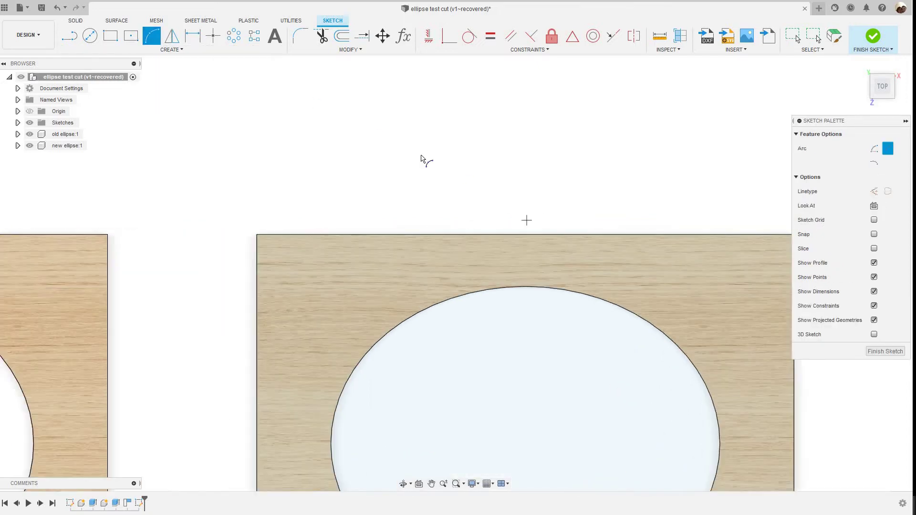
scroll(452, 245, "down", 1)
scroll(429, 245, "up", 1)
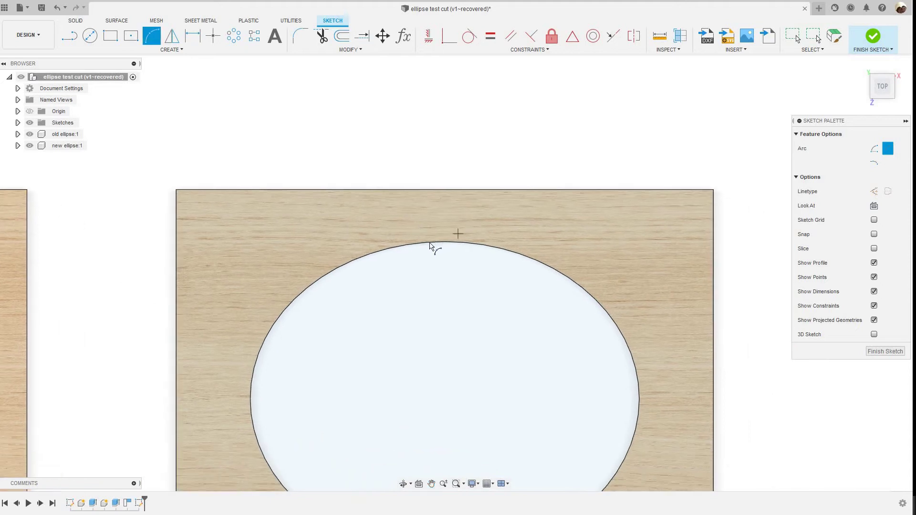
left_click(444, 196)
left_click(489, 236)
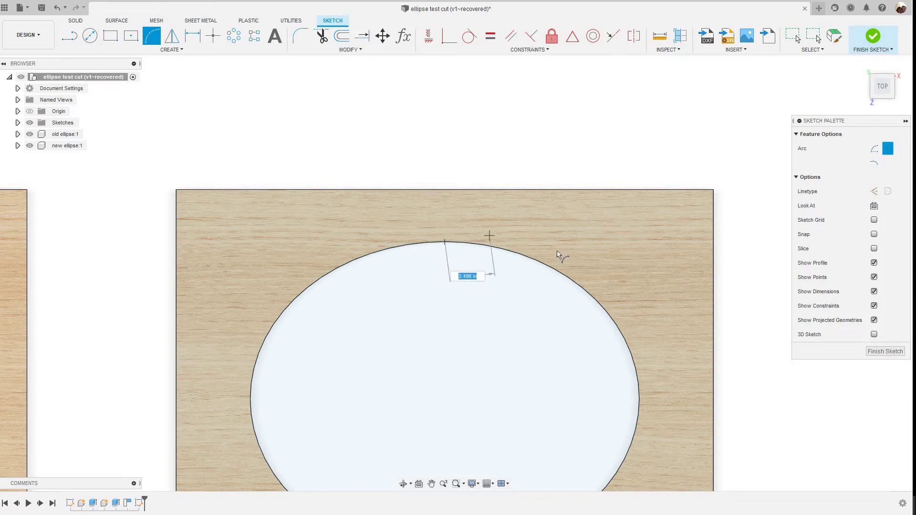
scroll(557, 257, "up", 5)
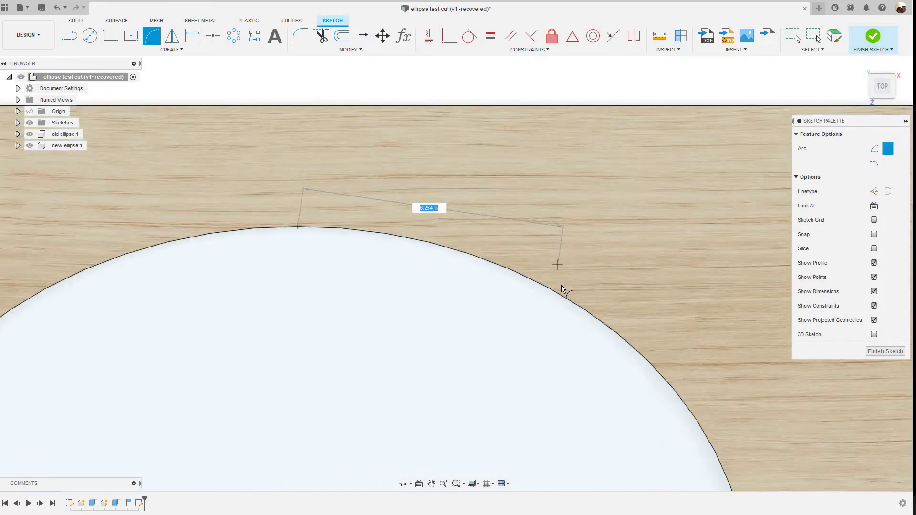
scroll(562, 291, "down", 1)
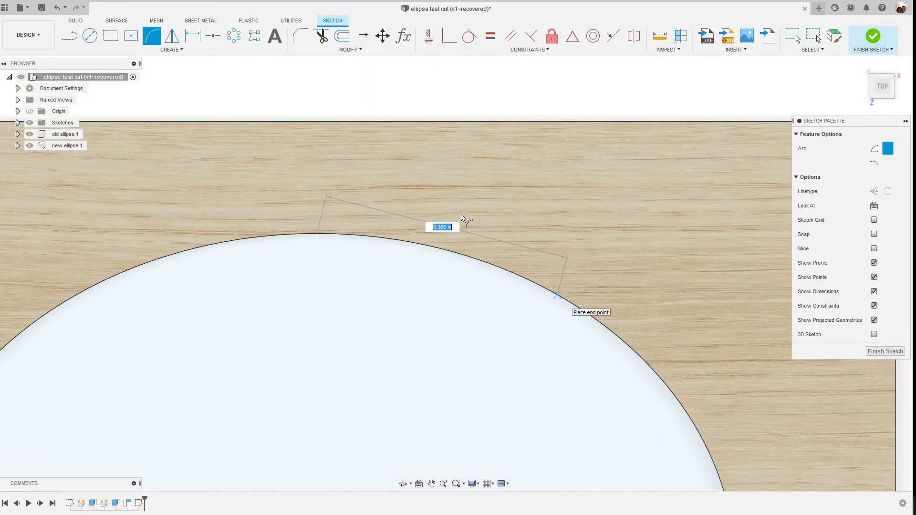
scroll(451, 219, "up", 5)
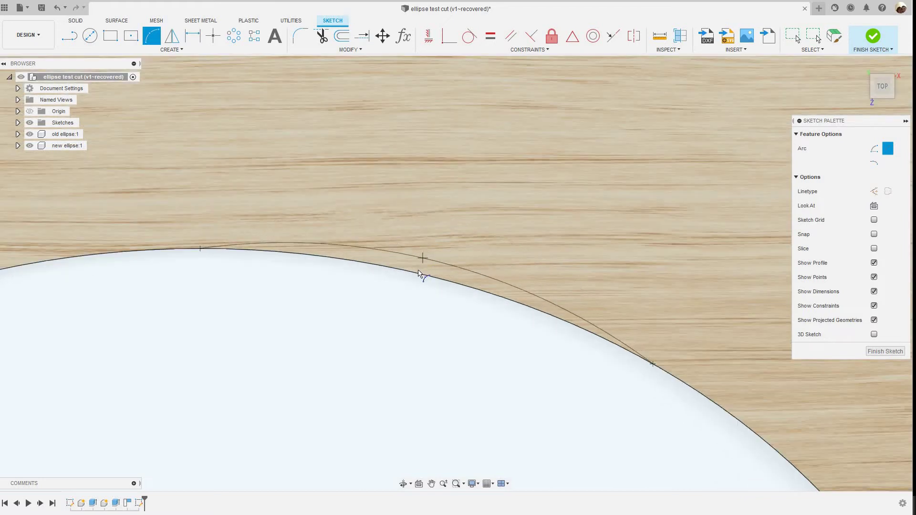
left_click(419, 273)
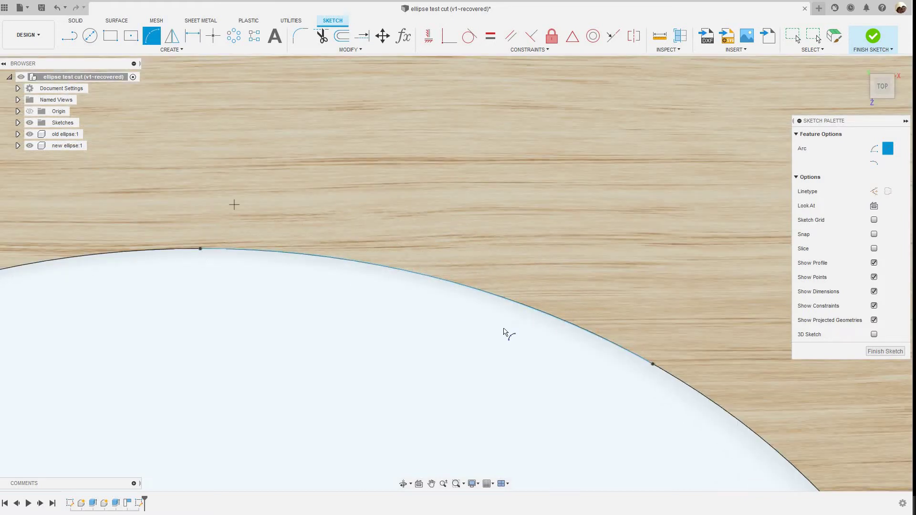
Step: Chain a second arc lower along the ellipse, matching its curvature
scroll(329, 267, "down", 5)
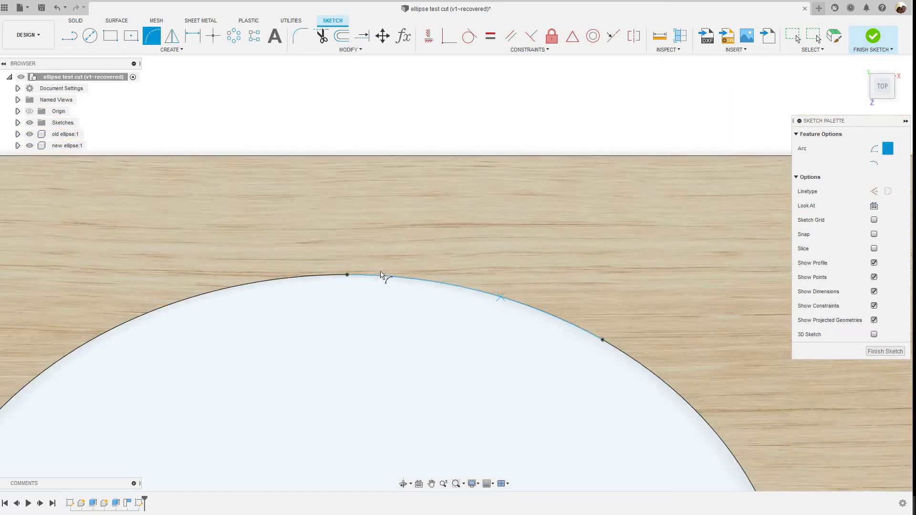
scroll(356, 248, "down", 1)
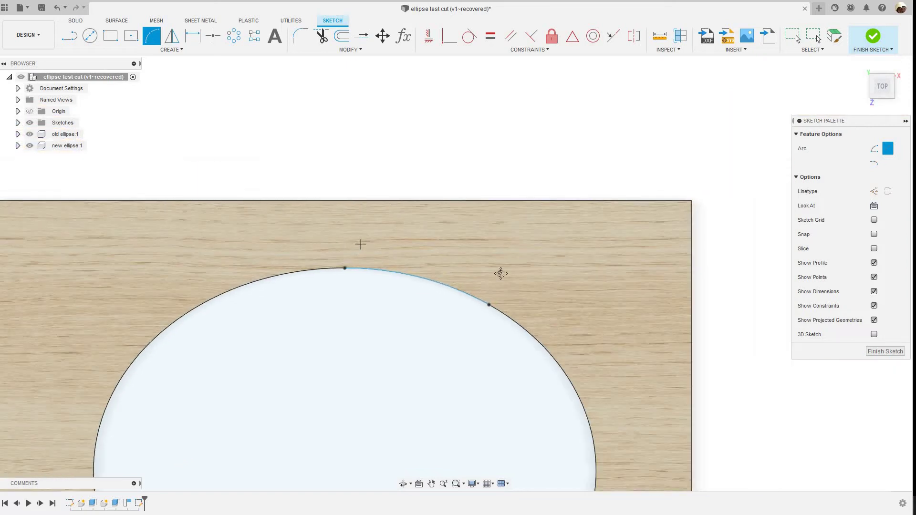
scroll(415, 213, "down", 3)
scroll(406, 217, "up", 6)
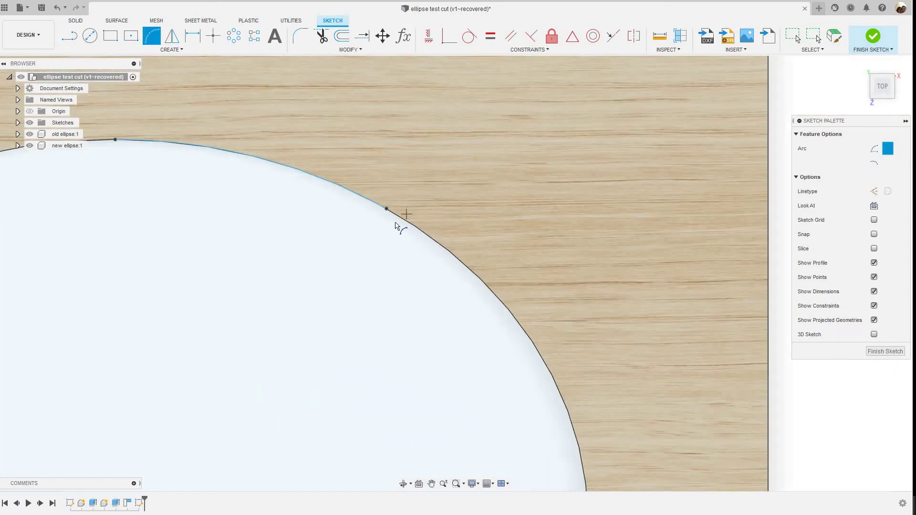
scroll(396, 229, "down", 5)
scroll(392, 210, "down", 2)
scroll(388, 202, "up", 3)
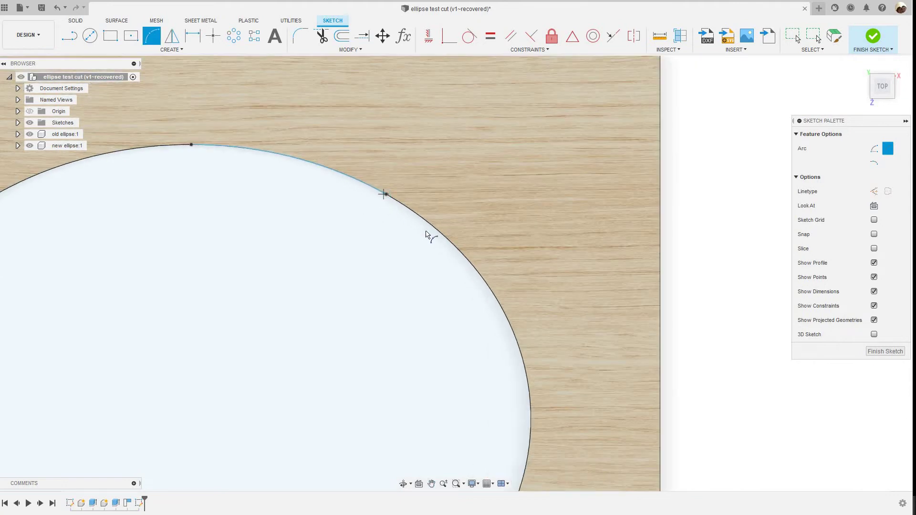
scroll(506, 288, "down", 2)
scroll(501, 292, "up", 5)
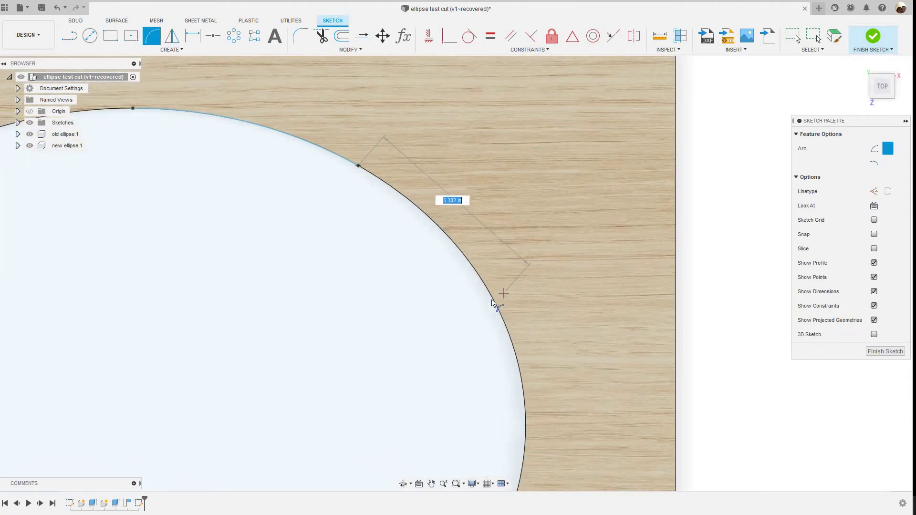
left_click(492, 300)
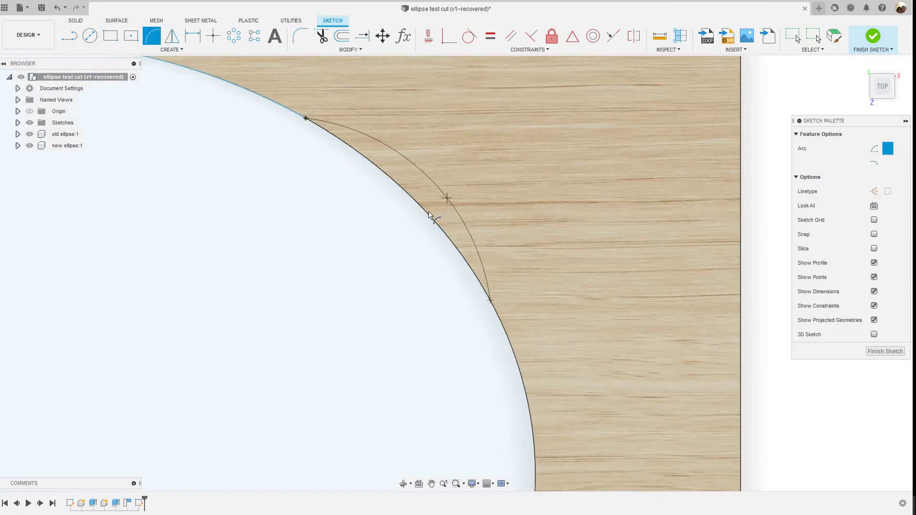
left_click(407, 235)
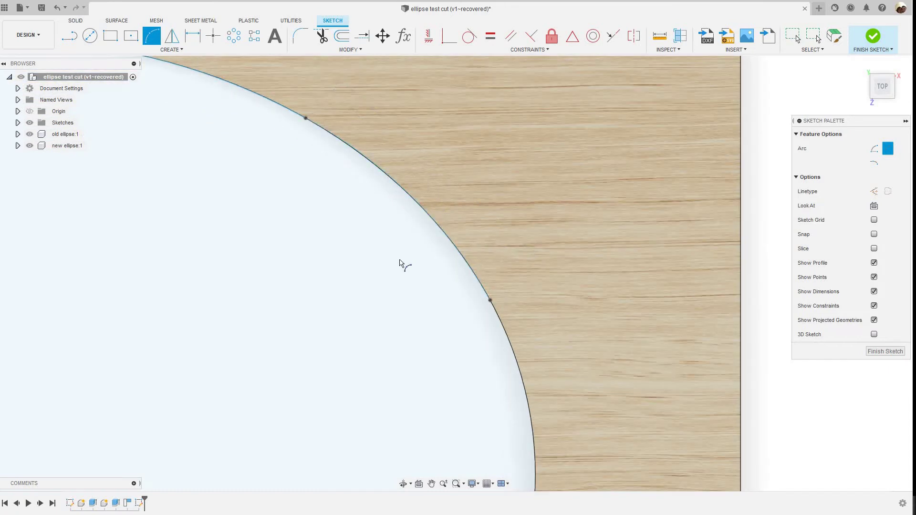
Step: Add a third arc from the previous arc's end, ending on the ellipse
scroll(402, 265, "down", 4)
scroll(401, 213, "down", 2)
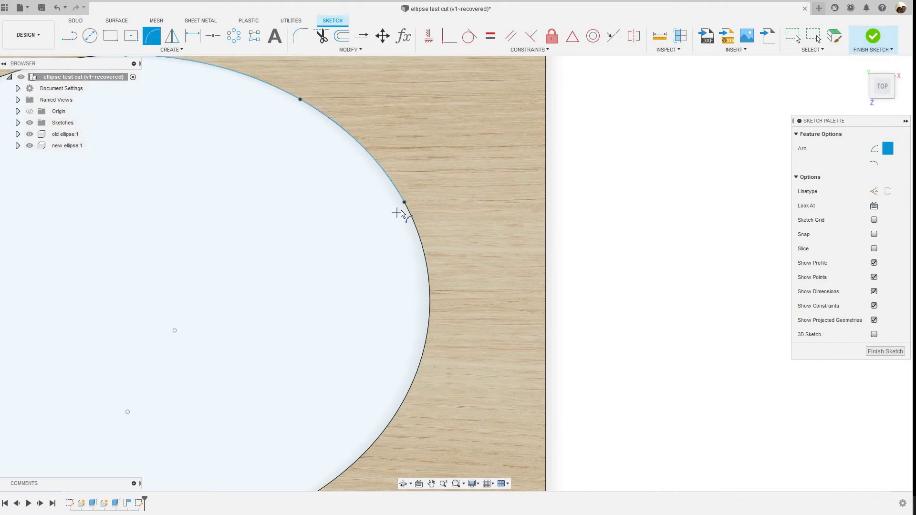
scroll(403, 206, "up", 2)
left_click(405, 201)
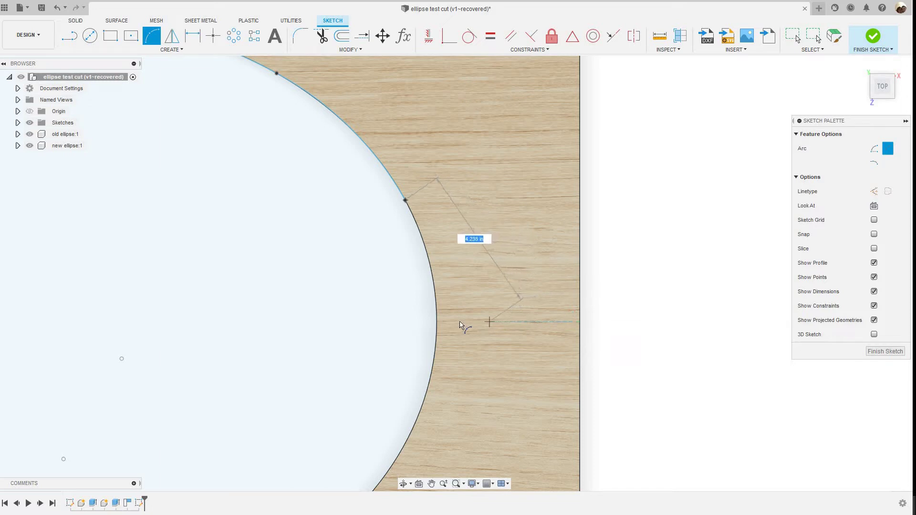
left_click(427, 253)
scroll(427, 253, "up", 1)
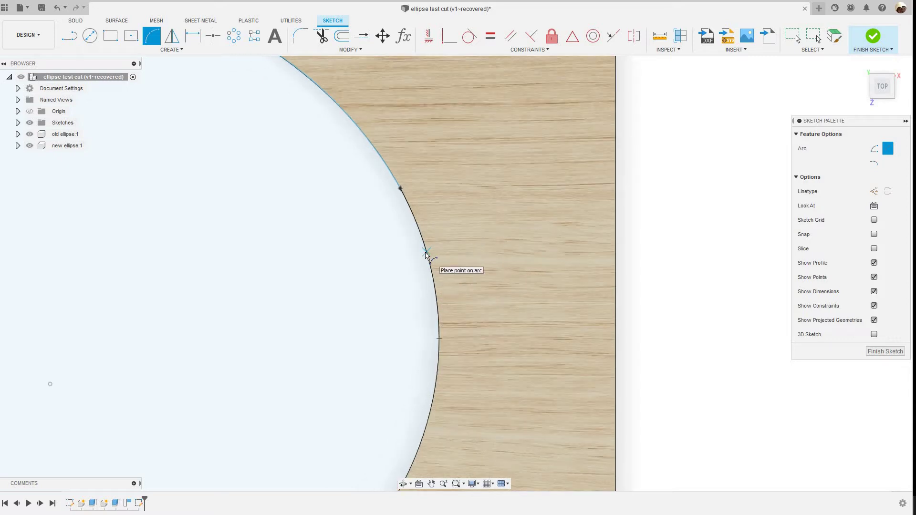
scroll(358, 236, "down", 3)
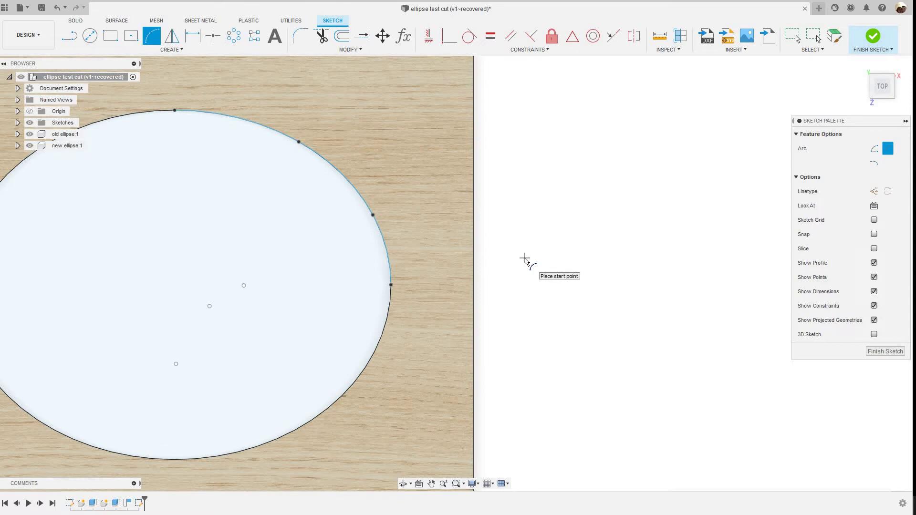
scroll(447, 281, "down", 2)
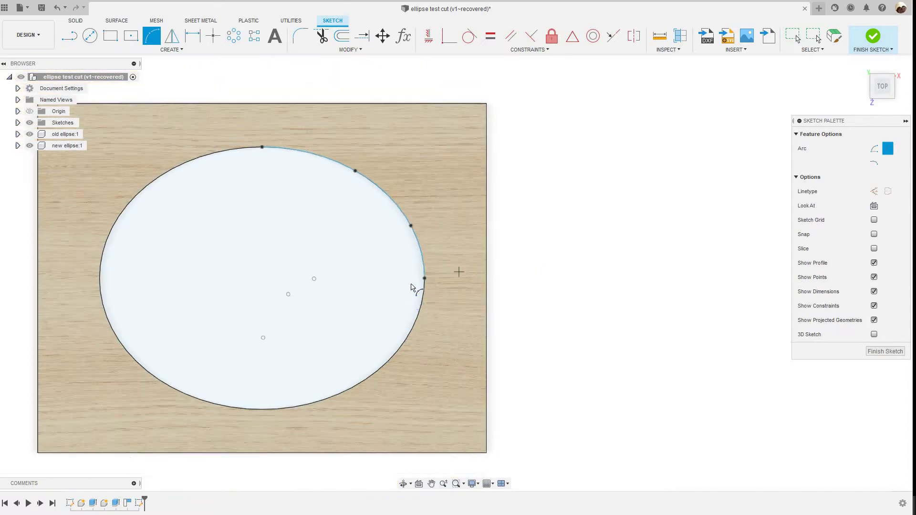
scroll(417, 296, "up", 4)
scroll(427, 275, "down", 4)
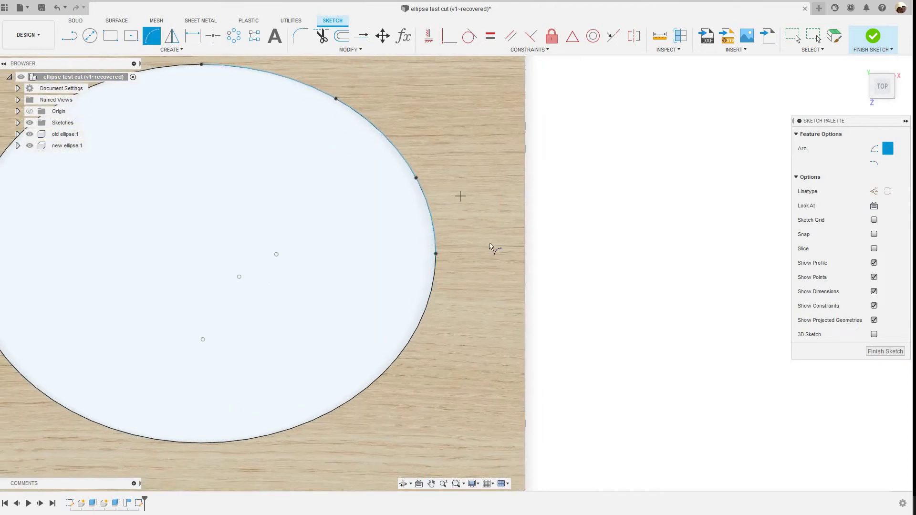
scroll(420, 229, "down", 1)
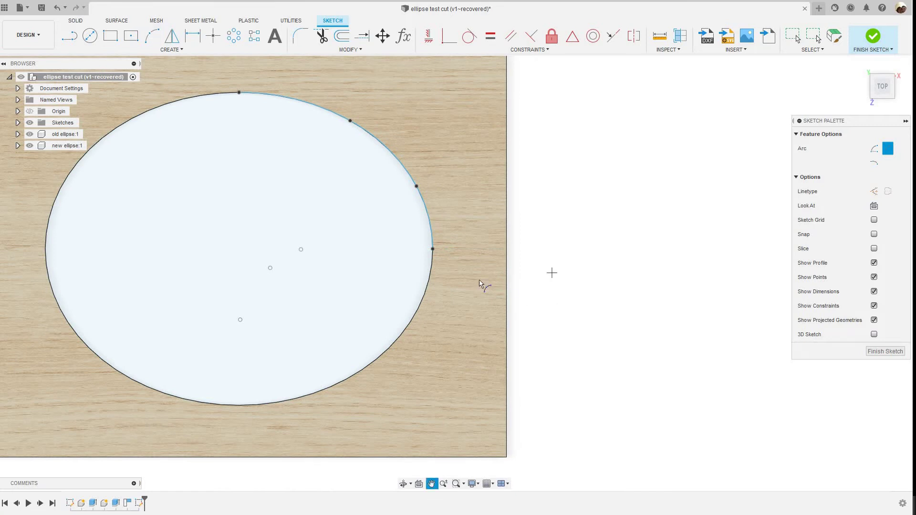
middle_click_drag(550, 272, 562, 302)
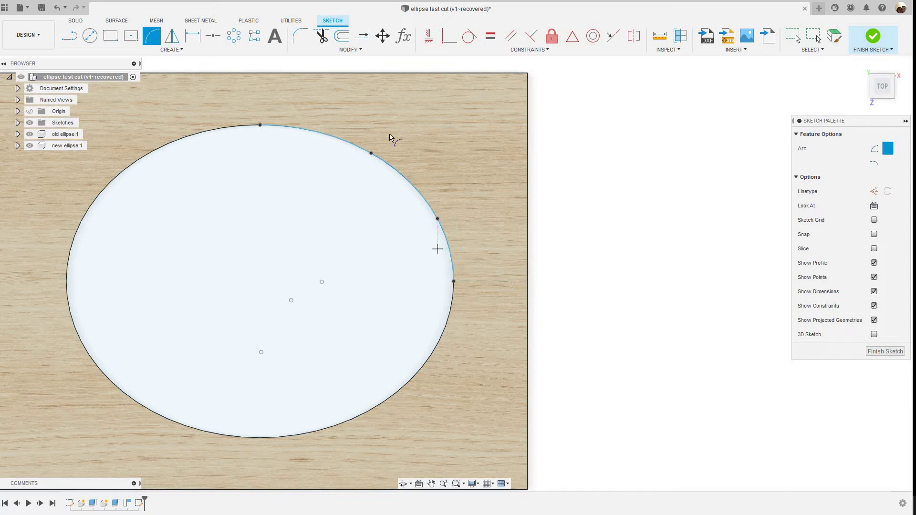
scroll(428, 196, "down", 1)
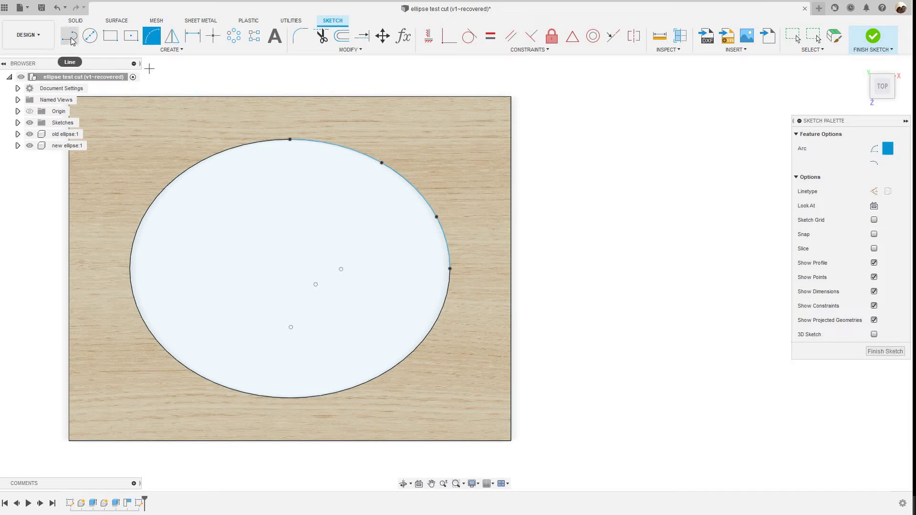
Step: Draw a short horizontal line outward from the board's right edge, level with the ellipse's rightmost point
key("l")
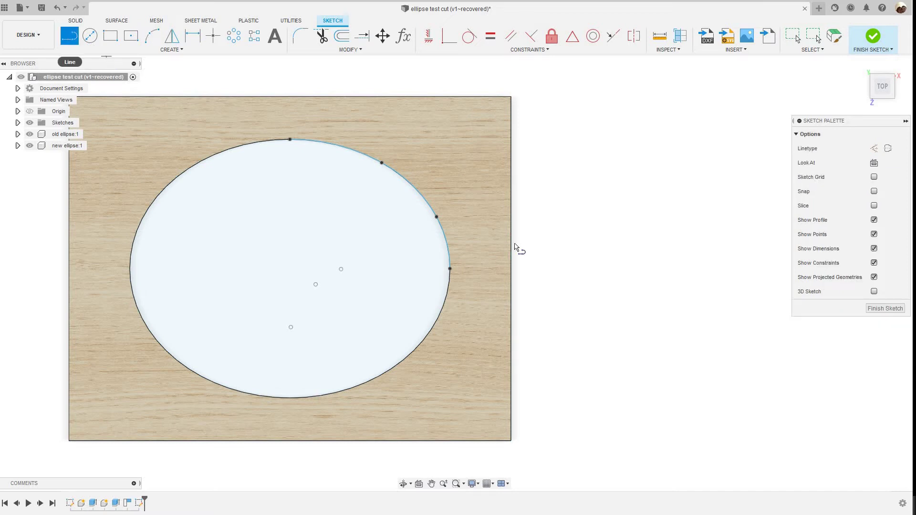
scroll(513, 290, "up", 2)
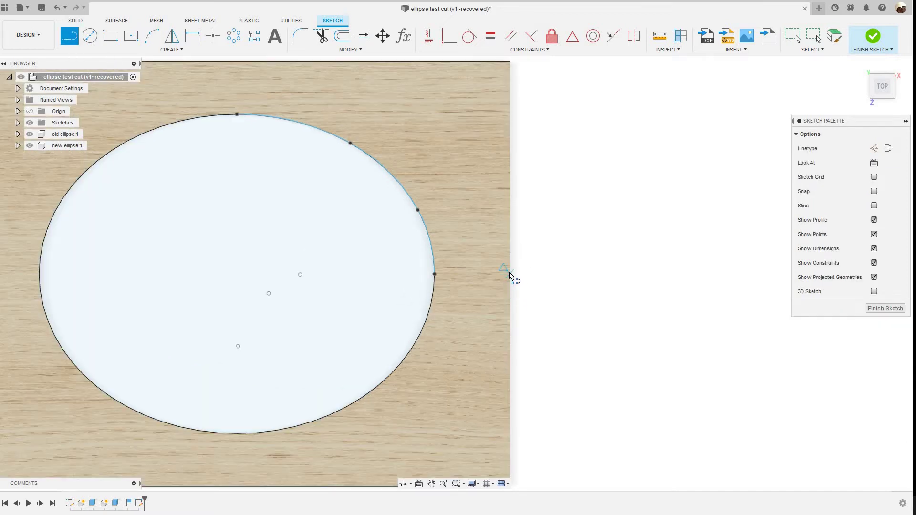
scroll(510, 276, "up", 1)
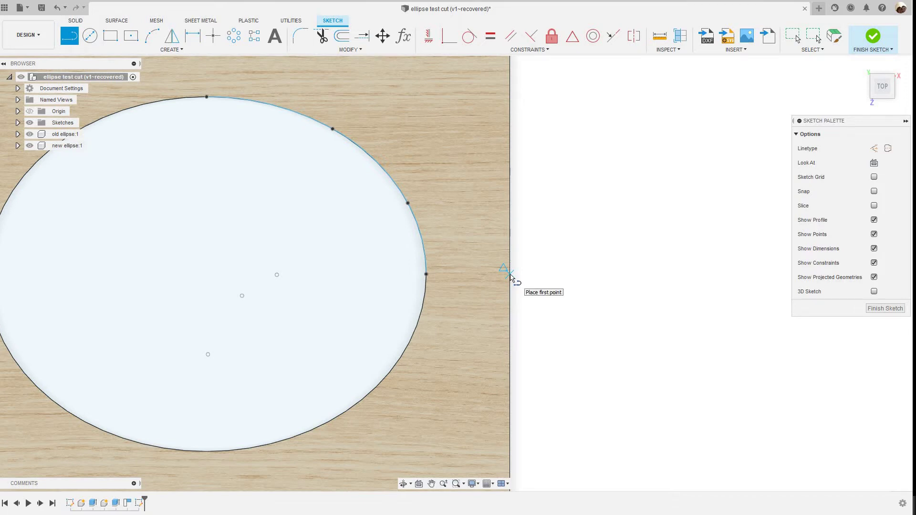
left_click(510, 276)
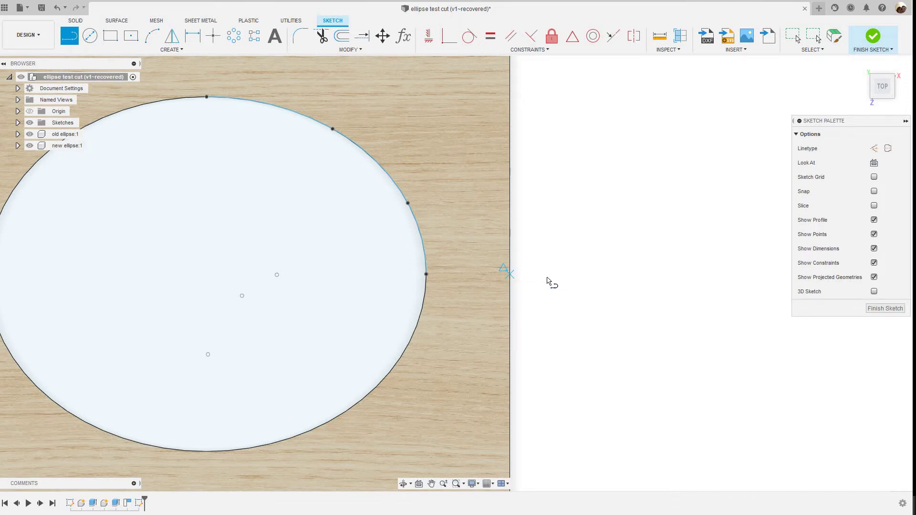
left_click(603, 275)
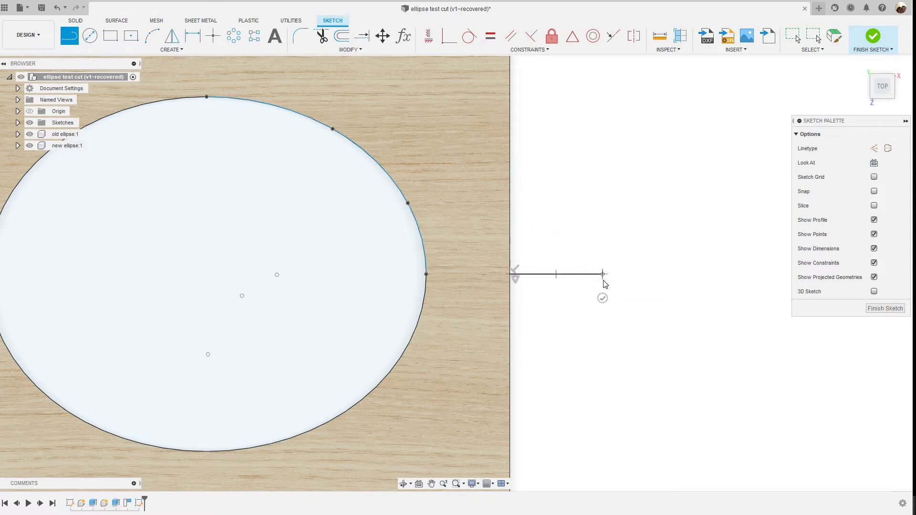
key("Escape")
scroll(602, 275, "down", 2)
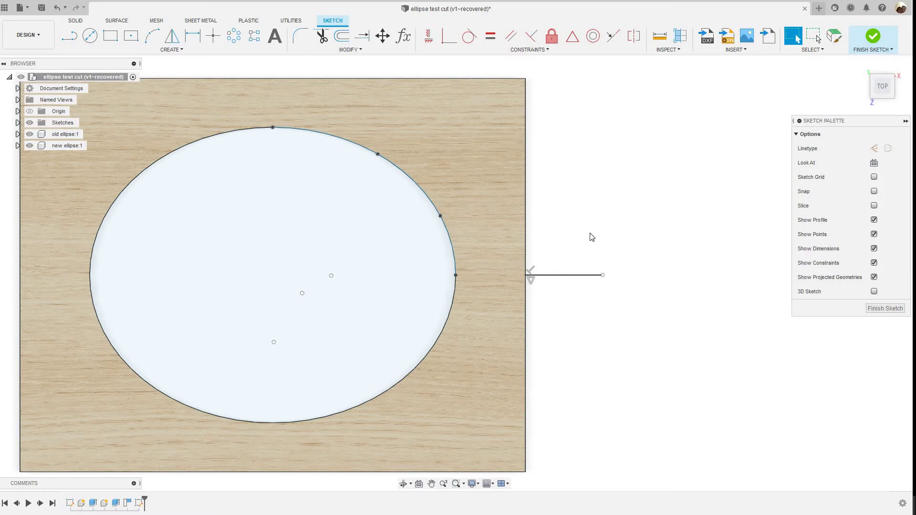
scroll(578, 235, "down", 2)
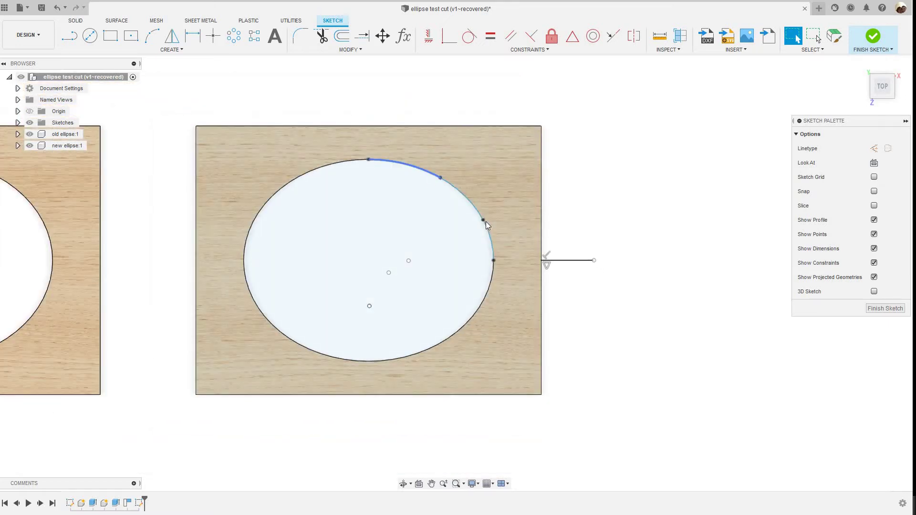
scroll(484, 213, "up", 2)
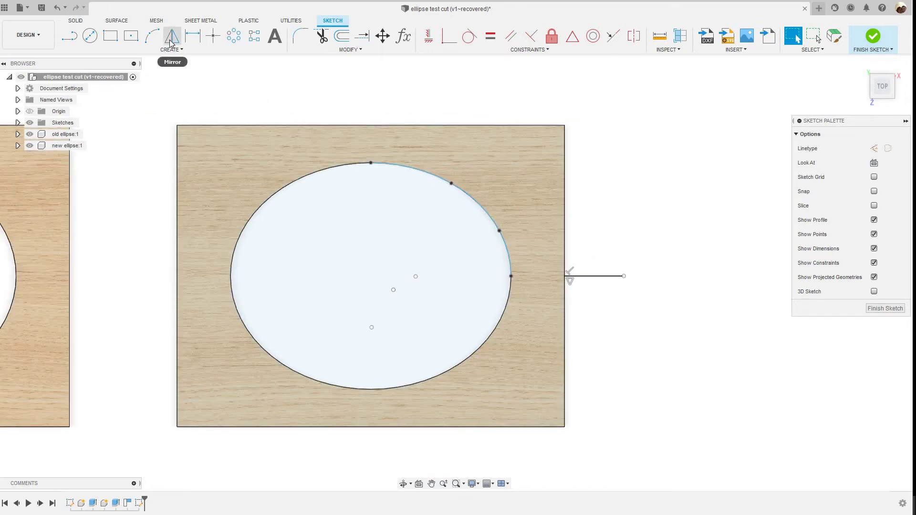
Step: Mirror the three upper-right arcs across the horizontal line to create the lower-right arcs
left_click(171, 42)
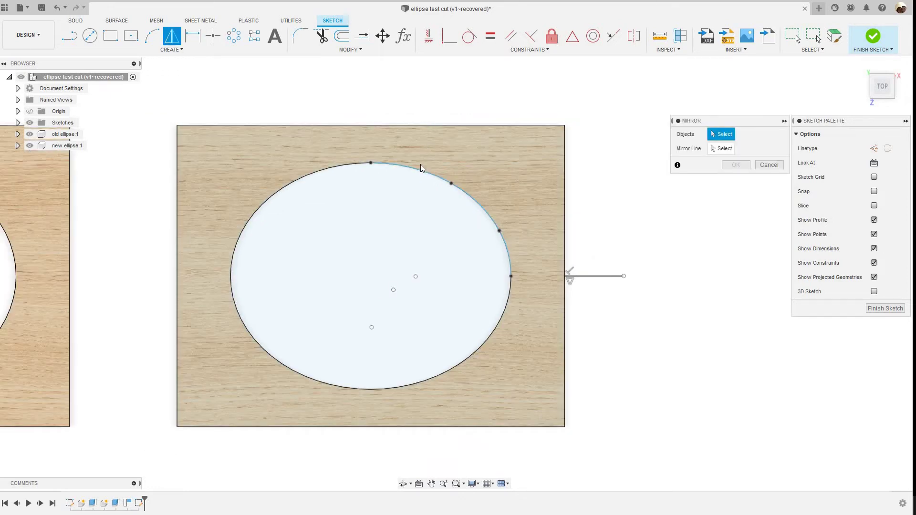
scroll(419, 164, "up", 2)
scroll(420, 176, "up", 1)
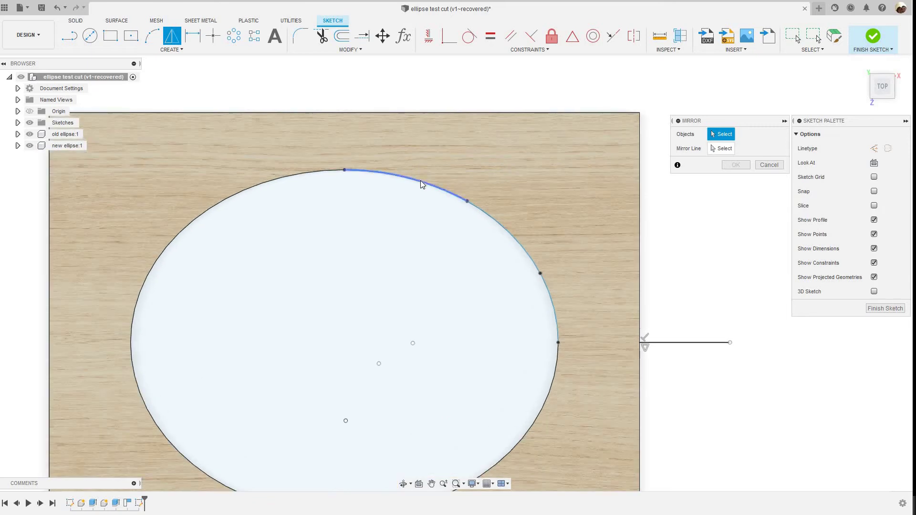
left_click(420, 183)
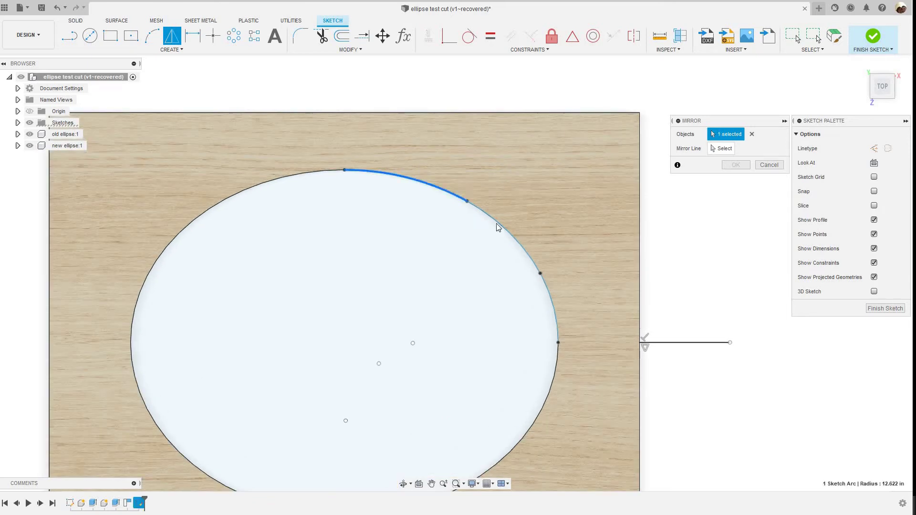
left_click(543, 245)
left_click(549, 292)
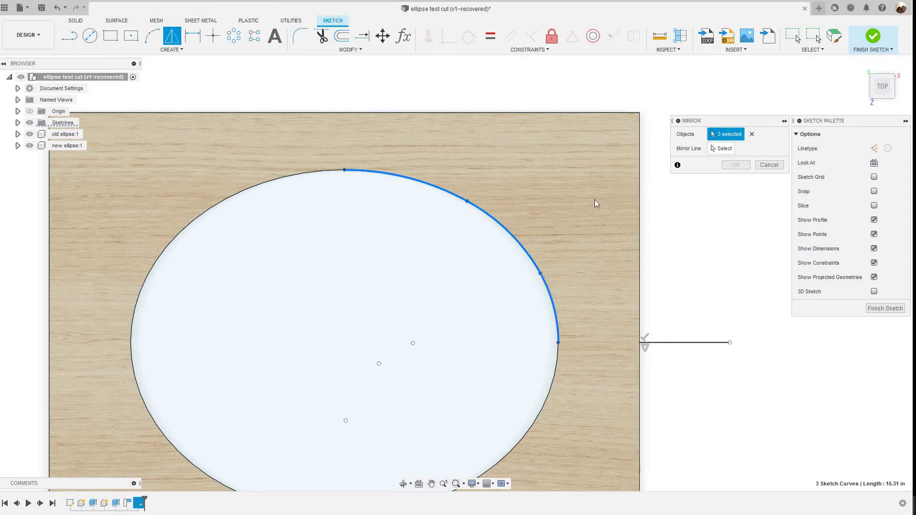
scroll(591, 201, "down", 3)
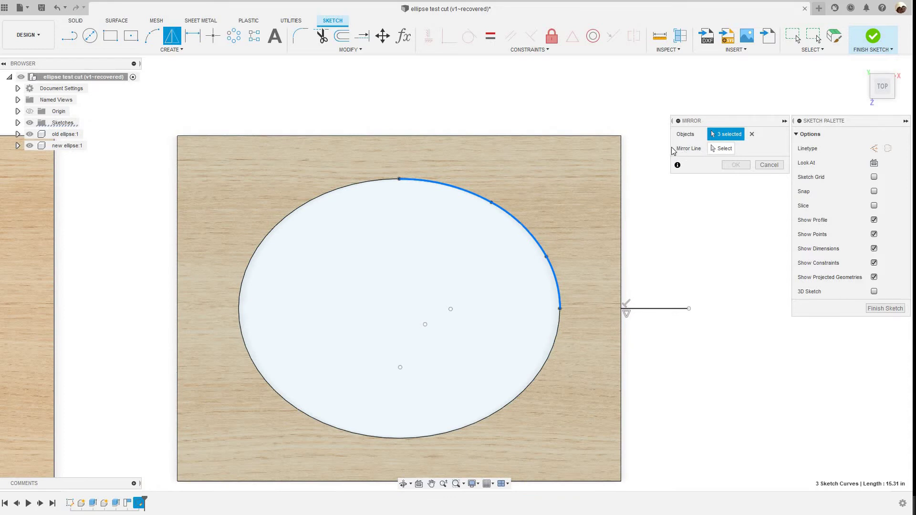
left_click(653, 309)
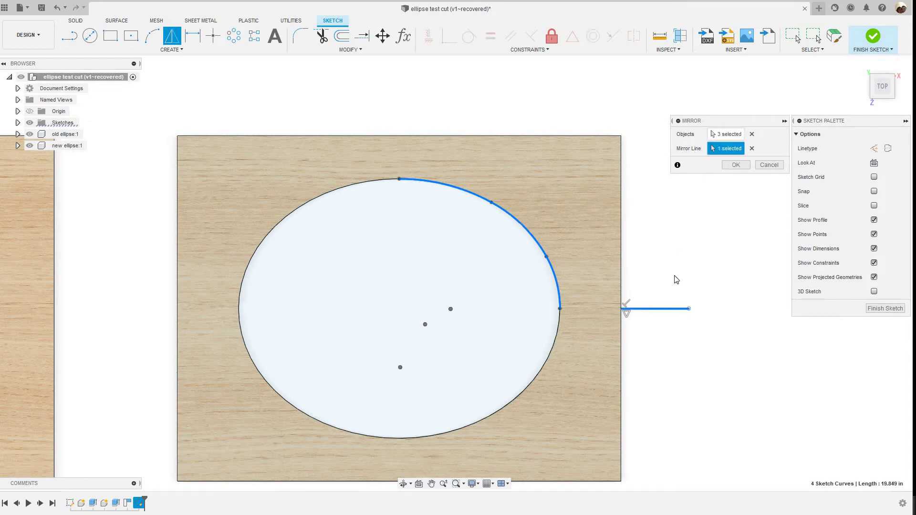
left_click(733, 166)
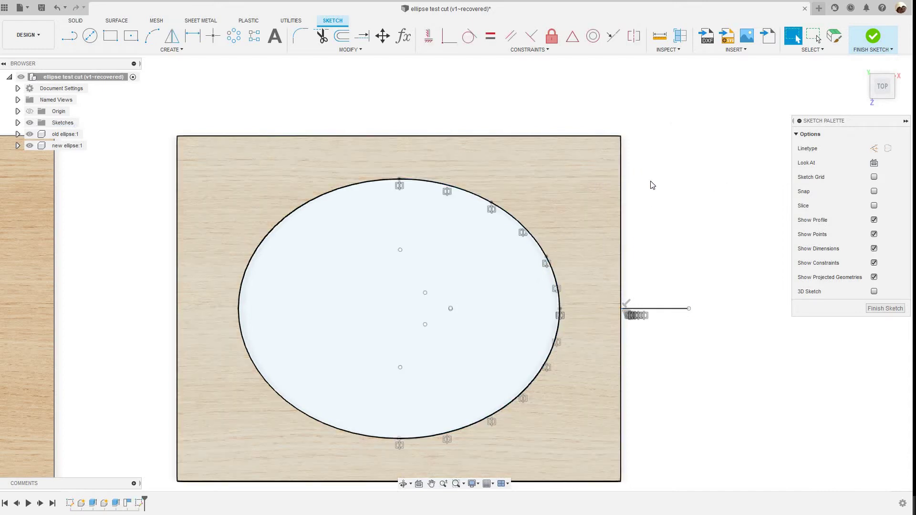
scroll(458, 149, "down", 2)
scroll(381, 148, "up", 3)
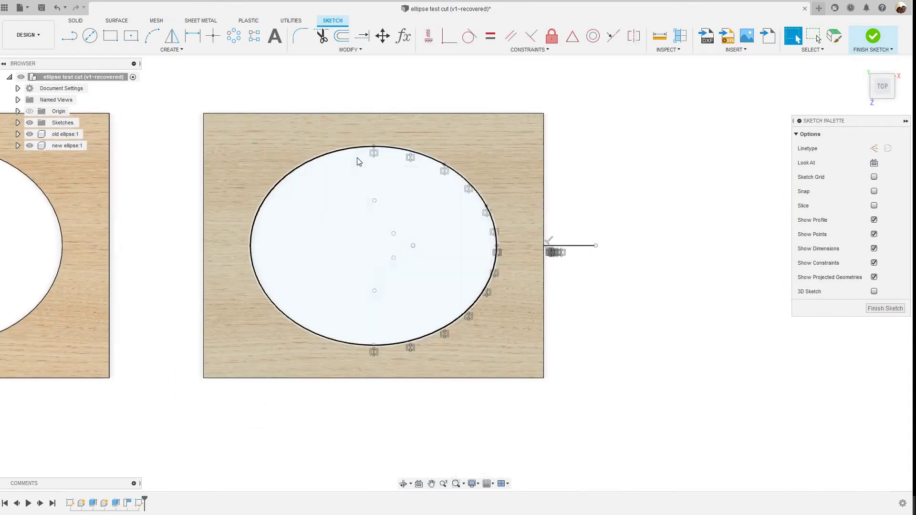
left_click(435, 160)
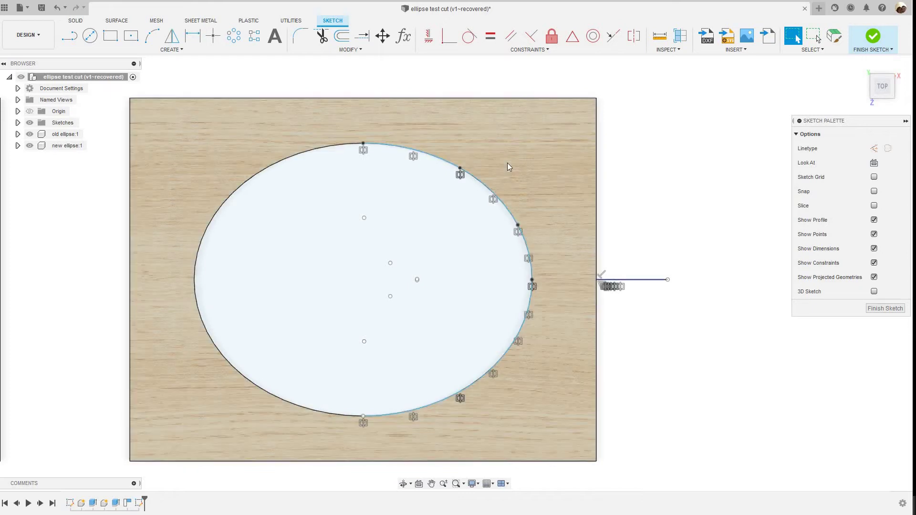
scroll(517, 161, "down", 3)
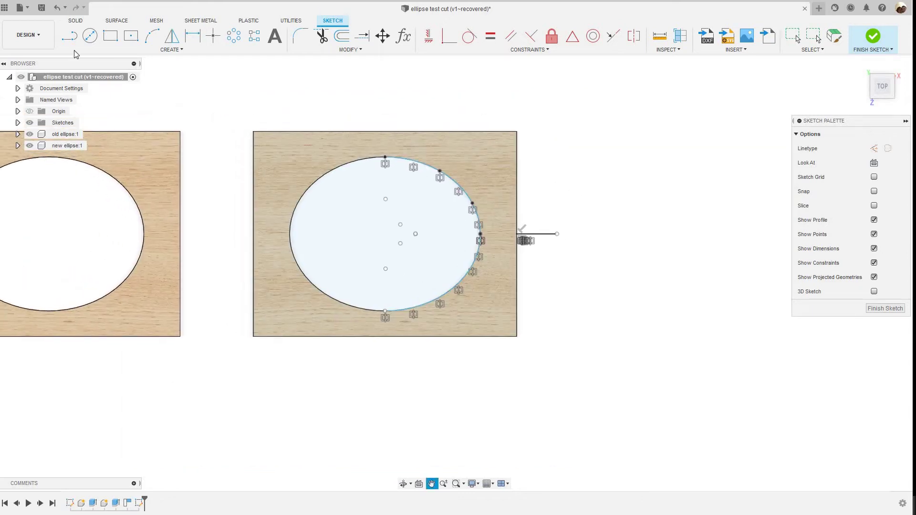
Step: Draw a vertical line straight down from the board's bottom edge, below the ellipse's lowest point
key("l")
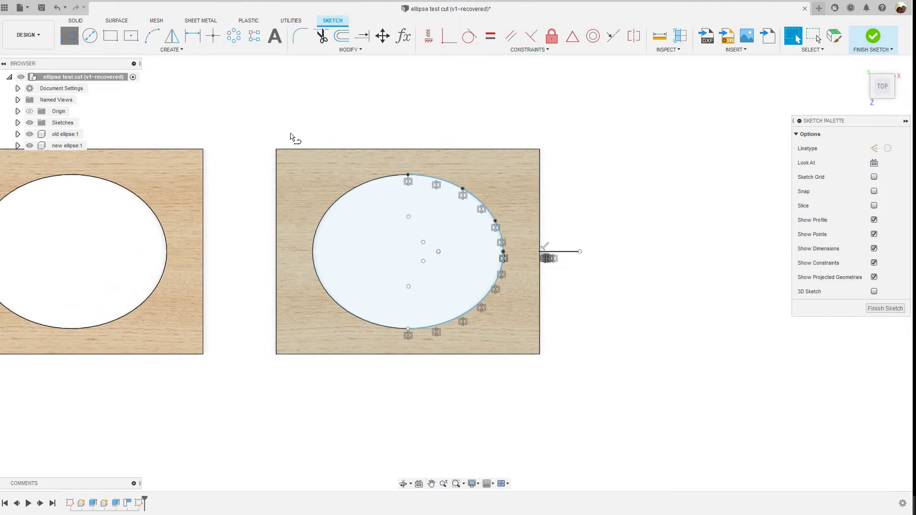
scroll(405, 368, "up", 2)
scroll(405, 369, "up", 2)
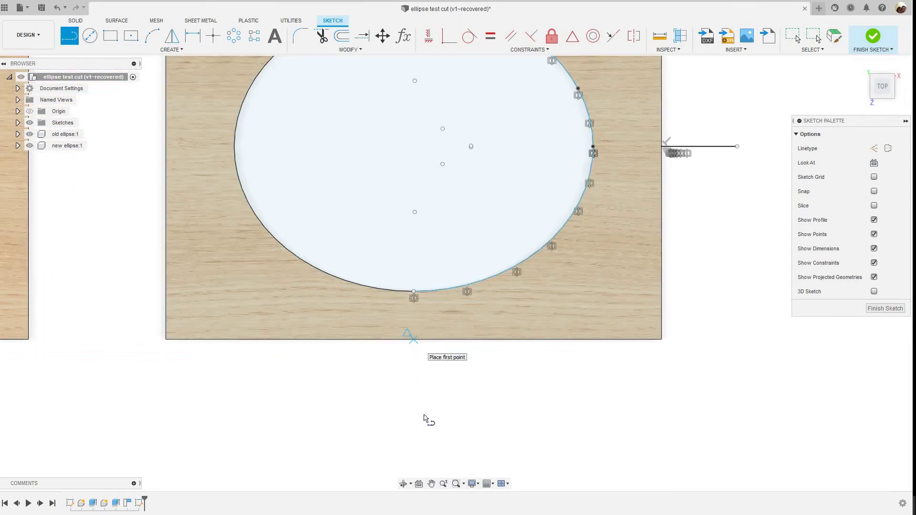
left_click(414, 339)
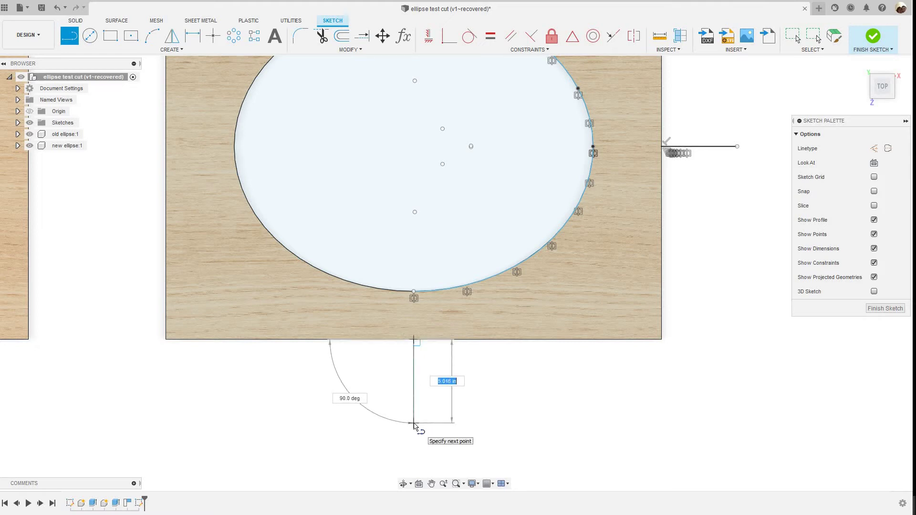
left_click(413, 423)
key("Escape")
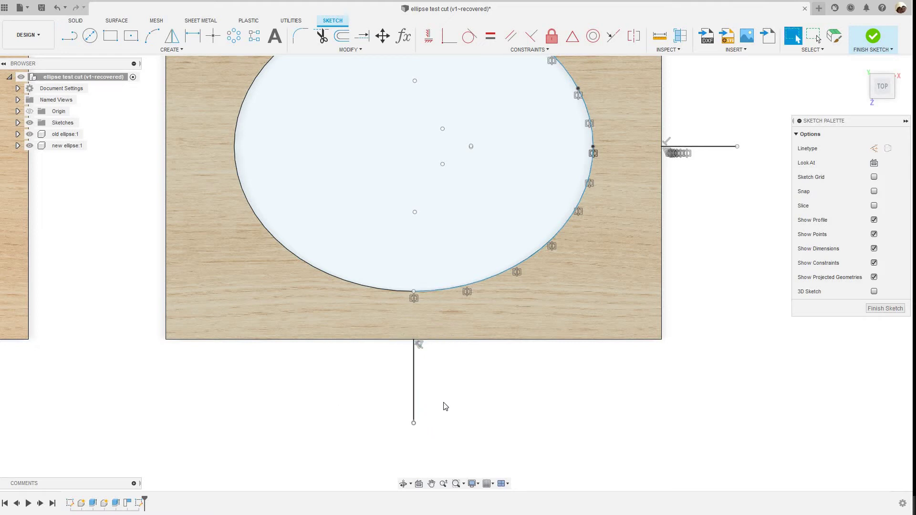
scroll(445, 406, "down", 3)
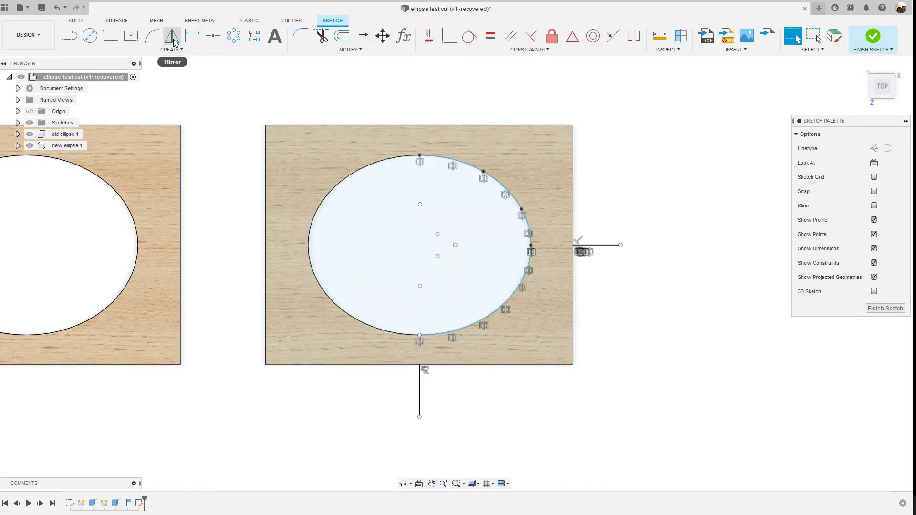
Step: Mirror the six right-half arcs across the vertical line, with new ellipse:1 hidden
left_click(501, 183)
scroll(501, 181, "up", 1)
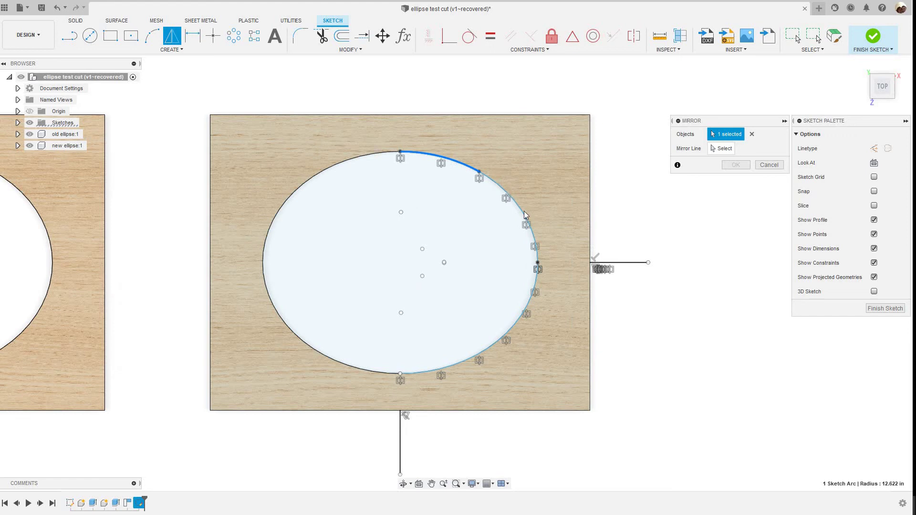
left_click(534, 245)
left_click(534, 292)
left_click(507, 339)
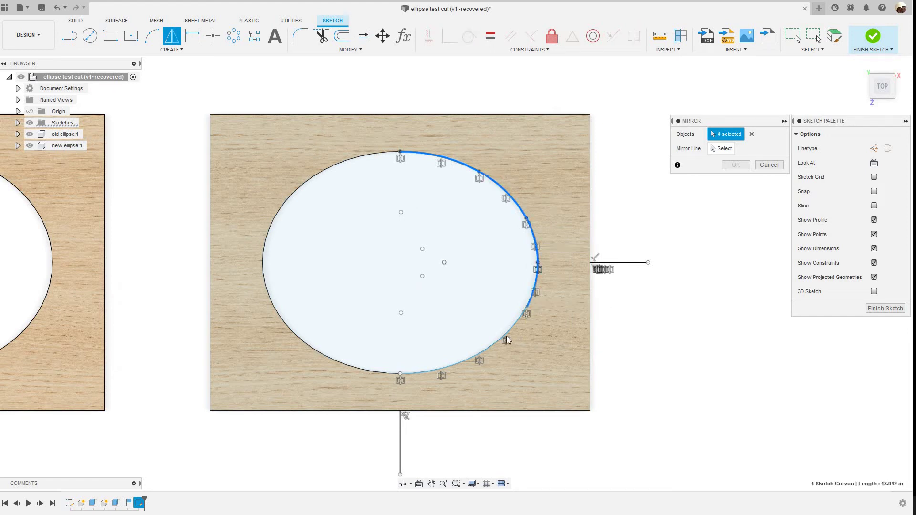
left_click(464, 359)
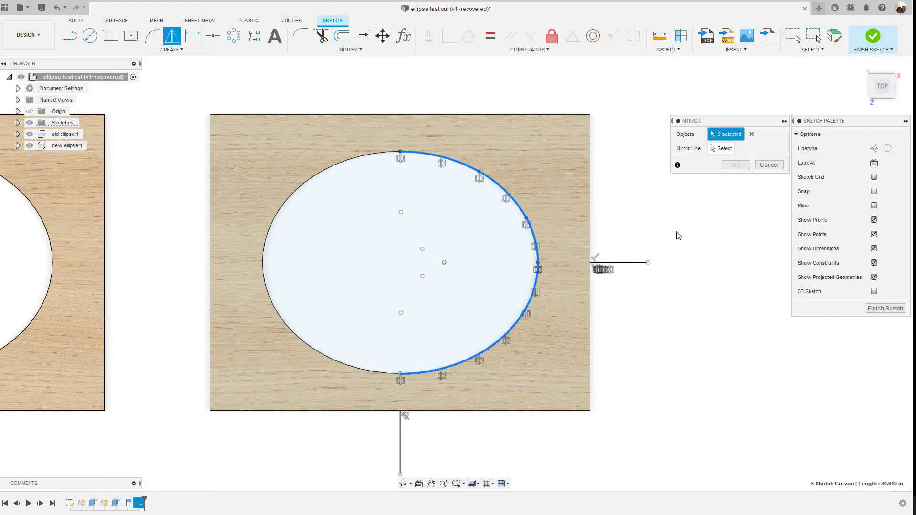
scroll(668, 231, "down", 1)
scroll(664, 229, "down", 1)
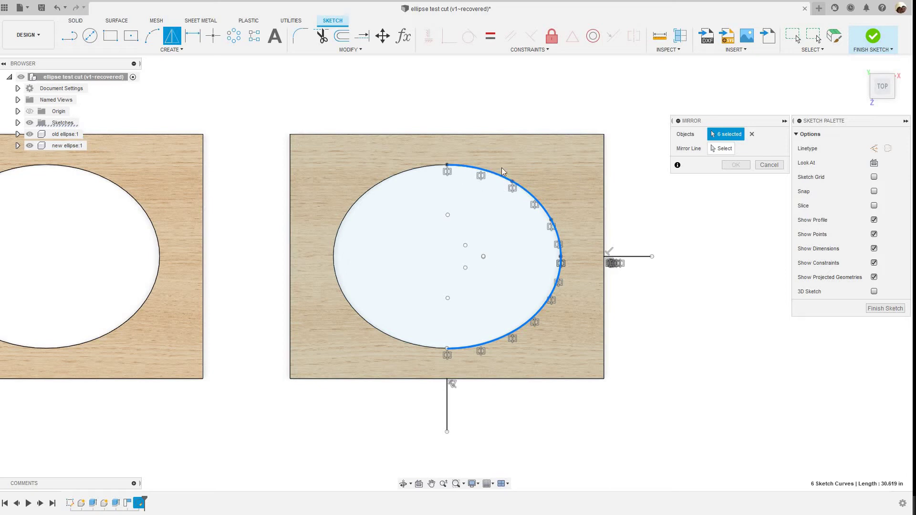
left_click(29, 146)
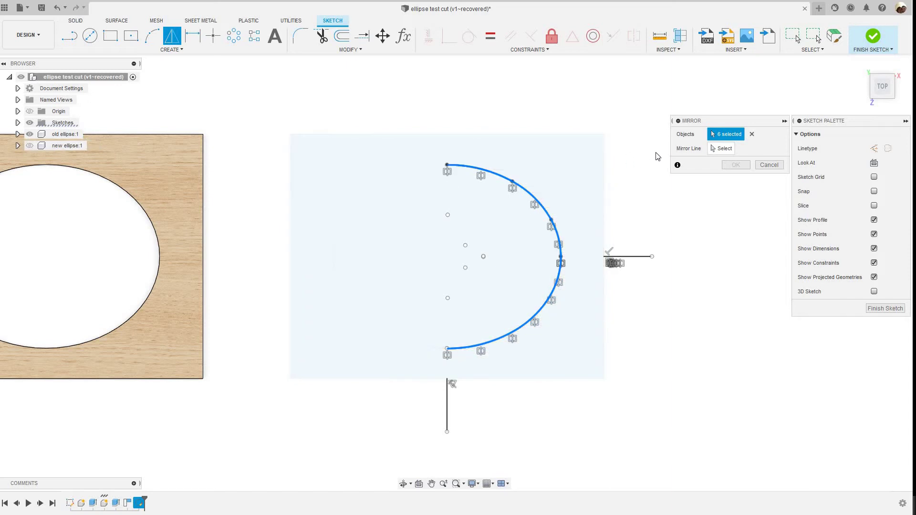
left_click(720, 148)
left_click(448, 414)
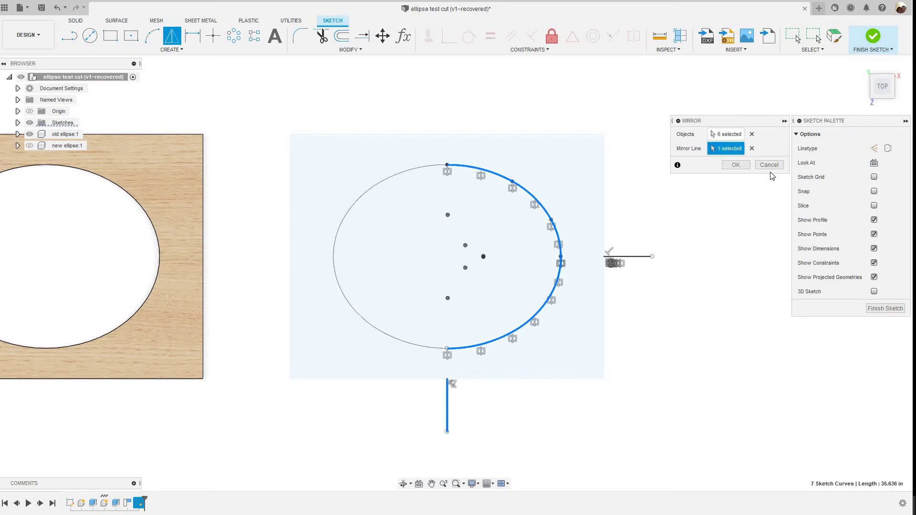
left_click(736, 165)
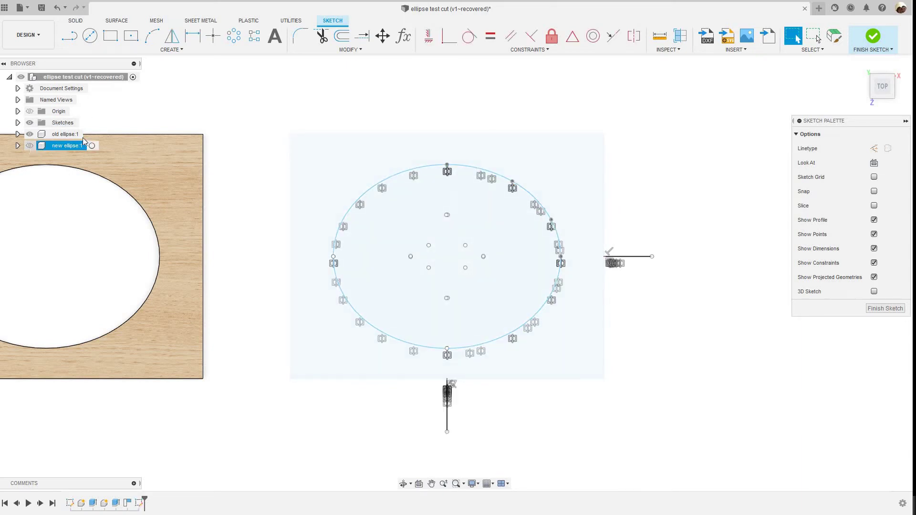
Step: Show new ellipse:1 again, finish the arc sketch, and frame both plates in view
left_click(439, 122)
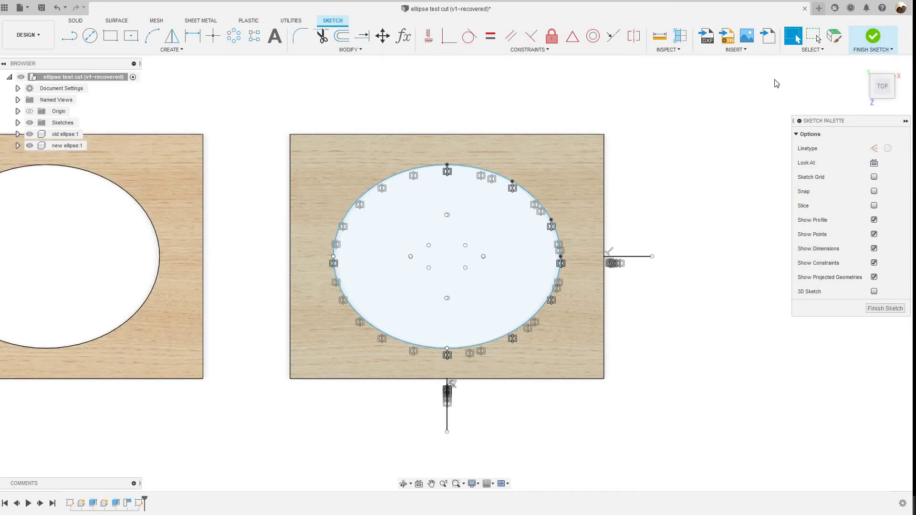
left_click(873, 36)
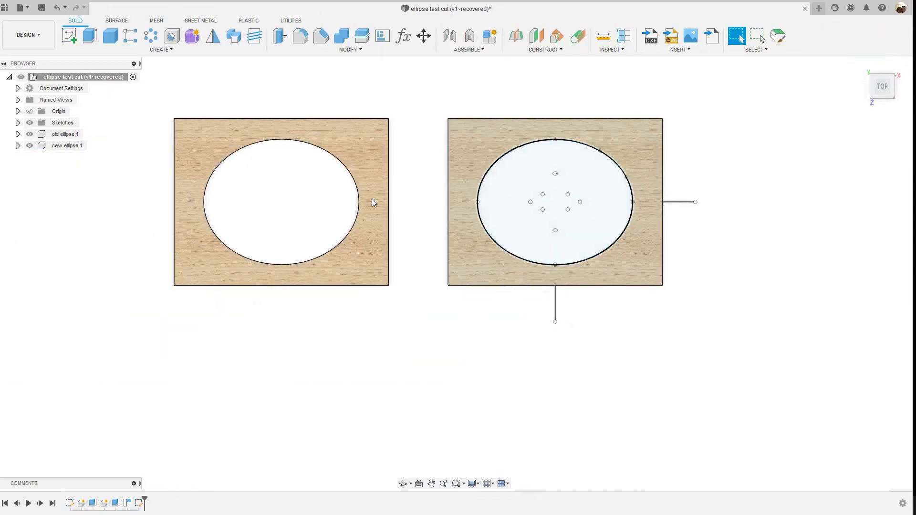
scroll(820, 94, "down", 2)
scroll(661, 195, "down", 1)
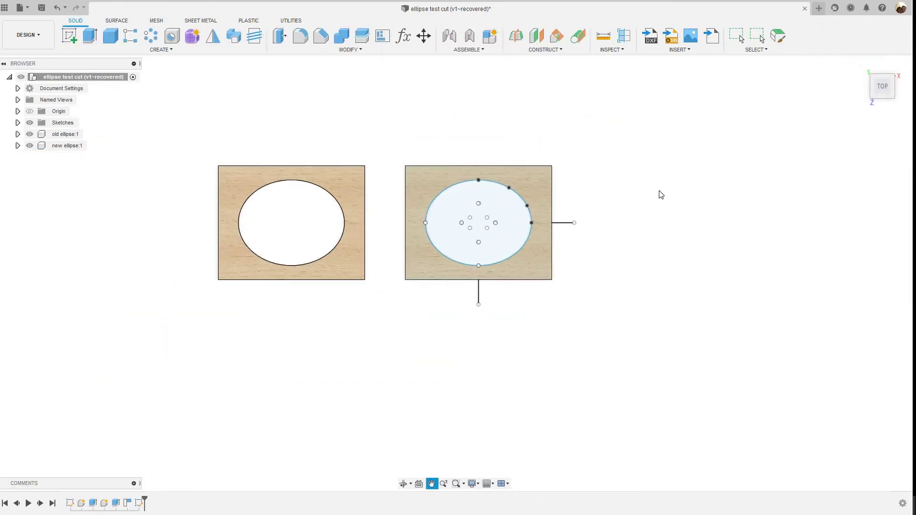
middle_click_drag(662, 194, 654, 194)
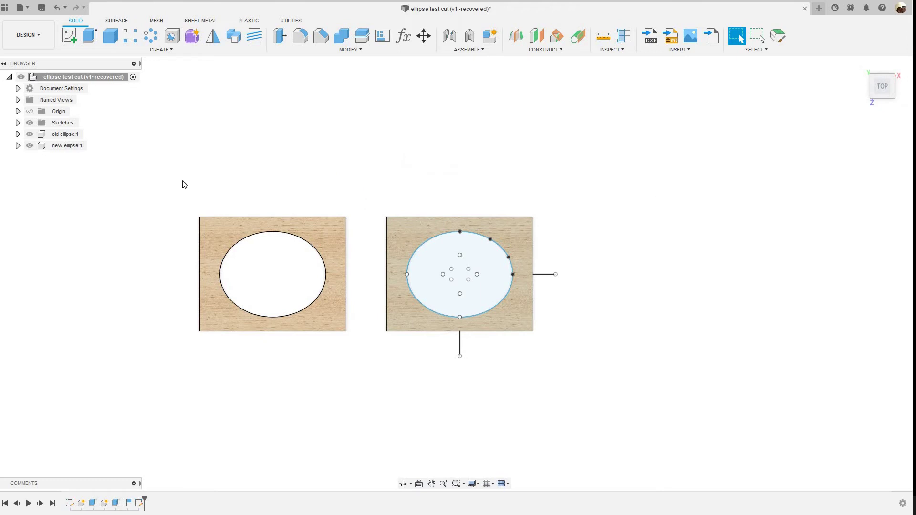
scroll(482, 235, "up", 3)
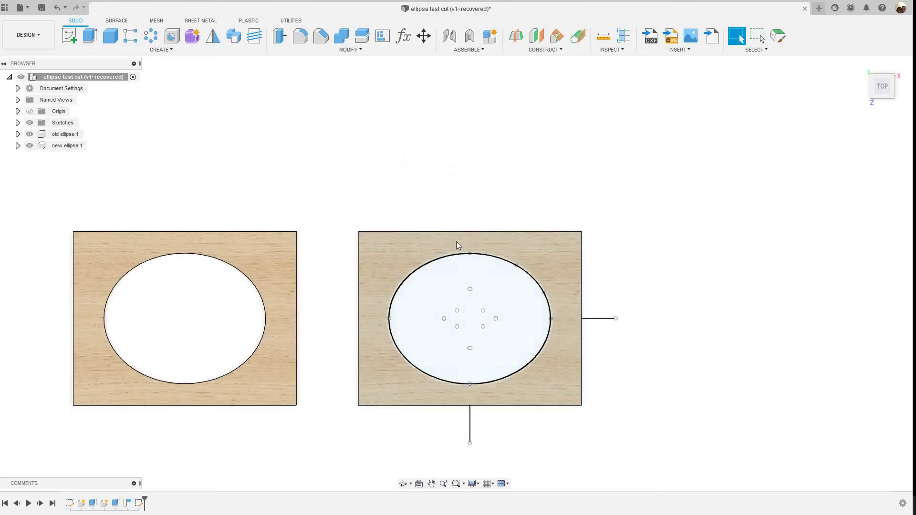
scroll(459, 238, "down", 1)
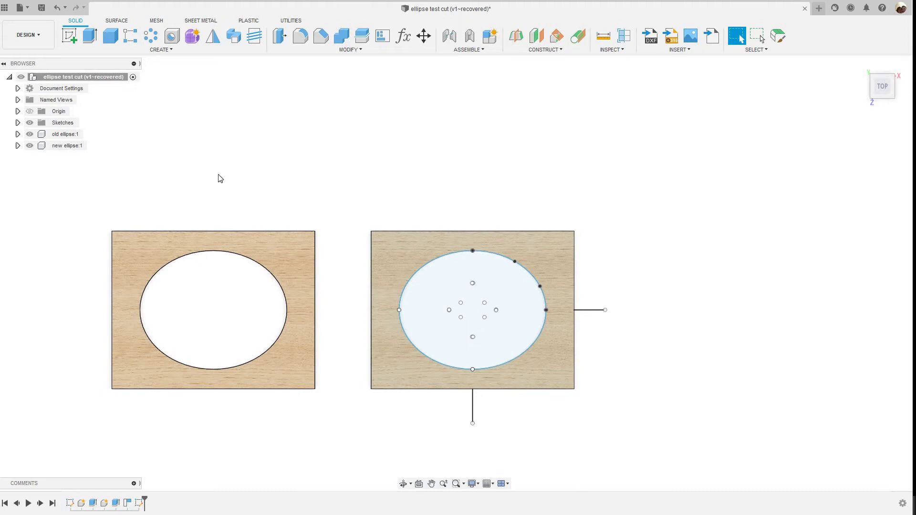
left_click(33, 36)
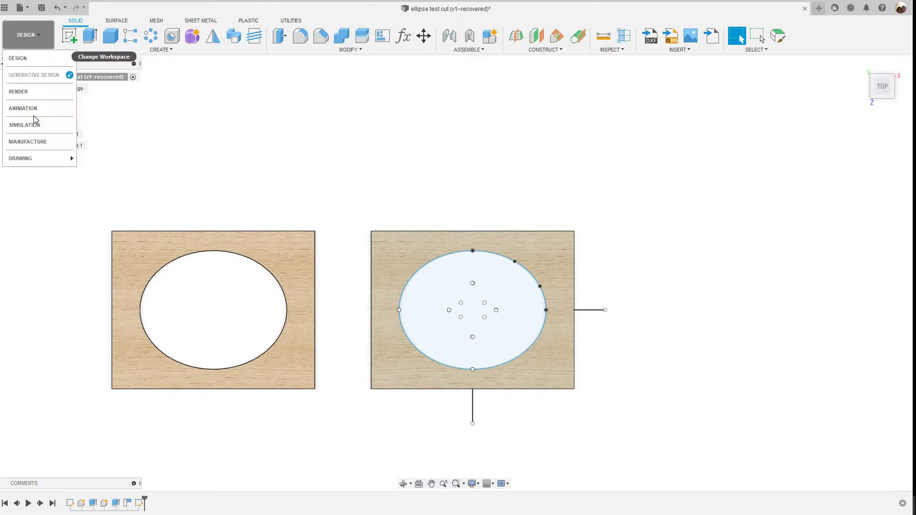
Step: Switch to the Manufacture workspace and duplicate the old ellipse setup
left_click(41, 141)
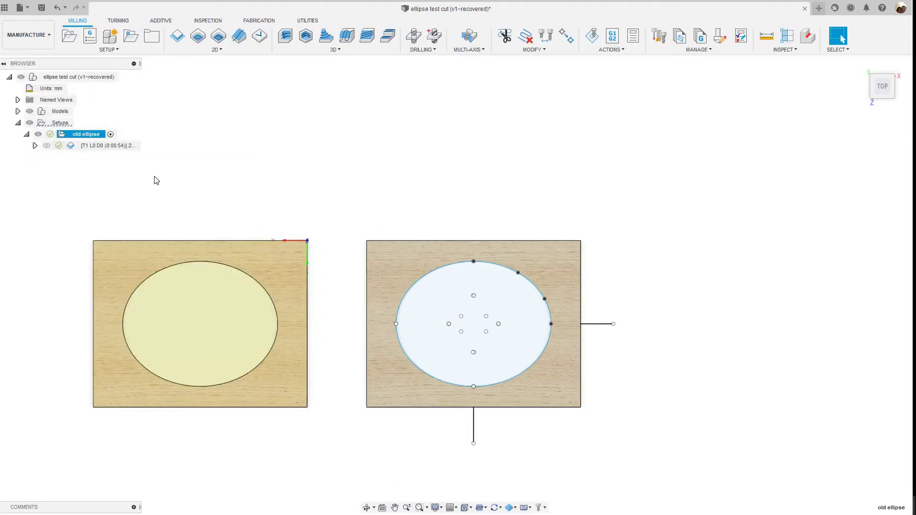
scroll(167, 184, "down", 1)
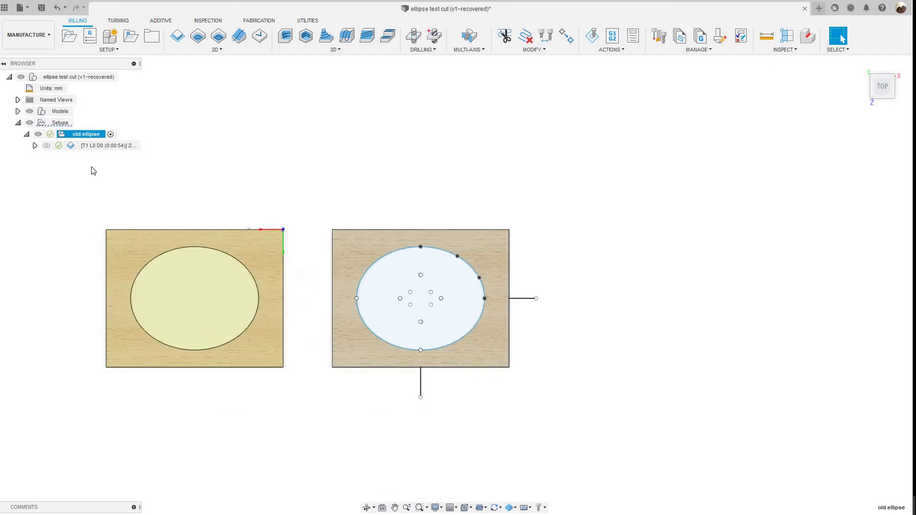
right_click(85, 135)
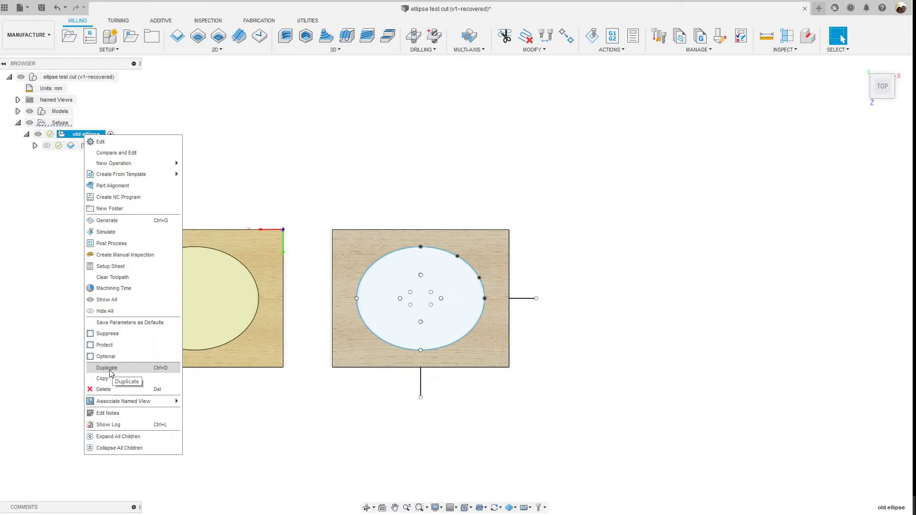
left_click(164, 367)
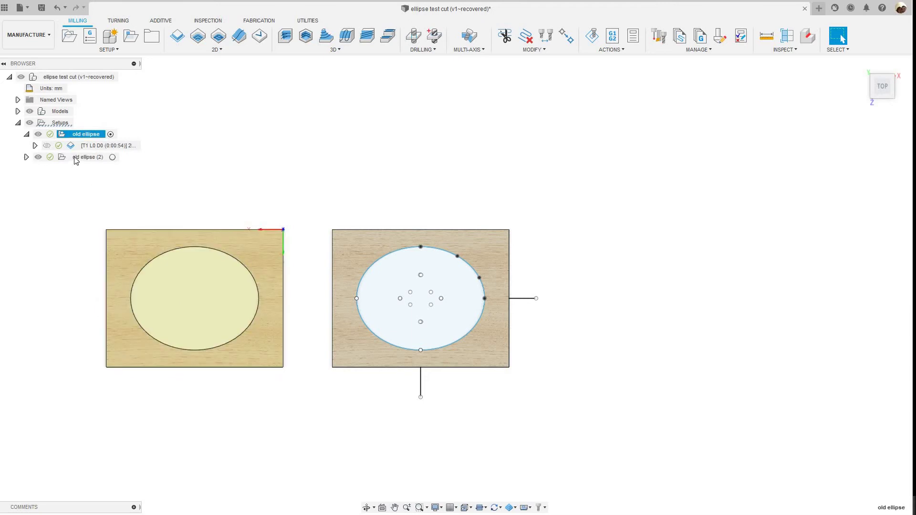
Step: Rename the copied setup 'old ellipse (2)' to 'new ellipse'
left_click(75, 158)
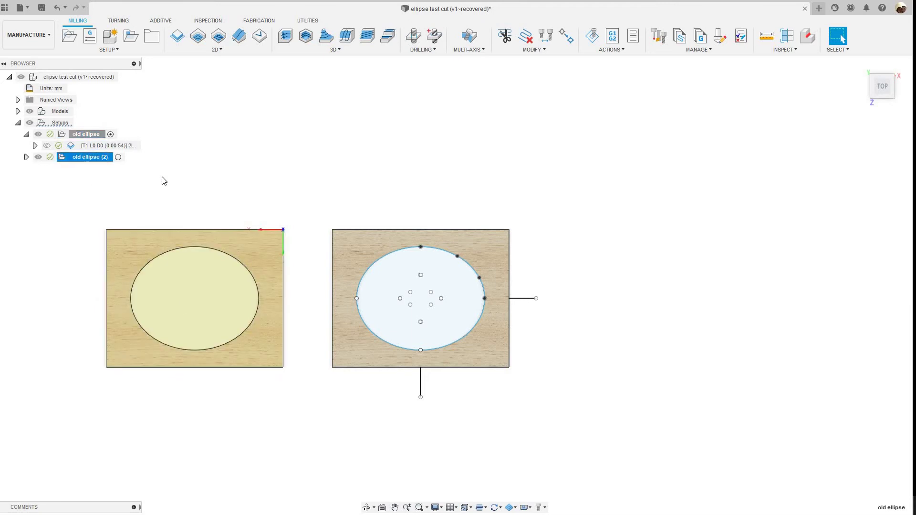
double_click(91, 157)
key("End")
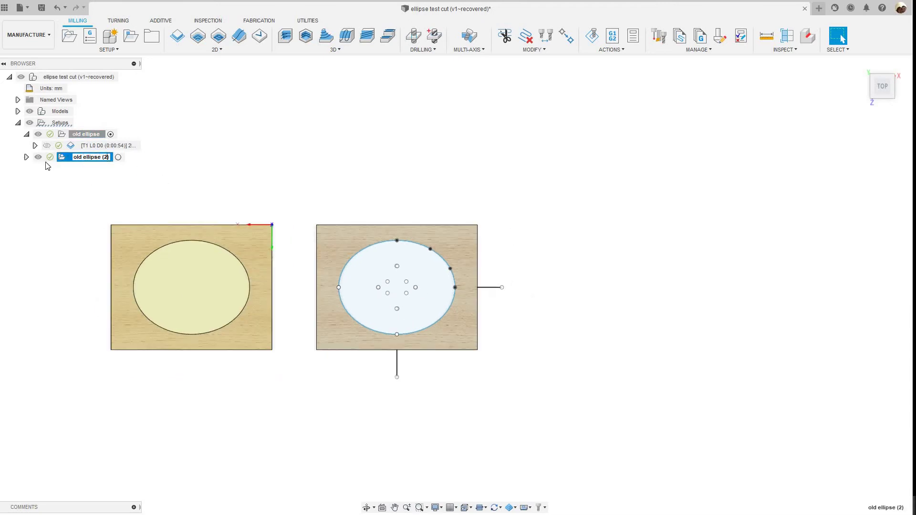
key("ctrl+shift+Left")
key("ctrl+shift+Left")
key("ctrl+shift+Left")
type("ne")
type("w ellipse")
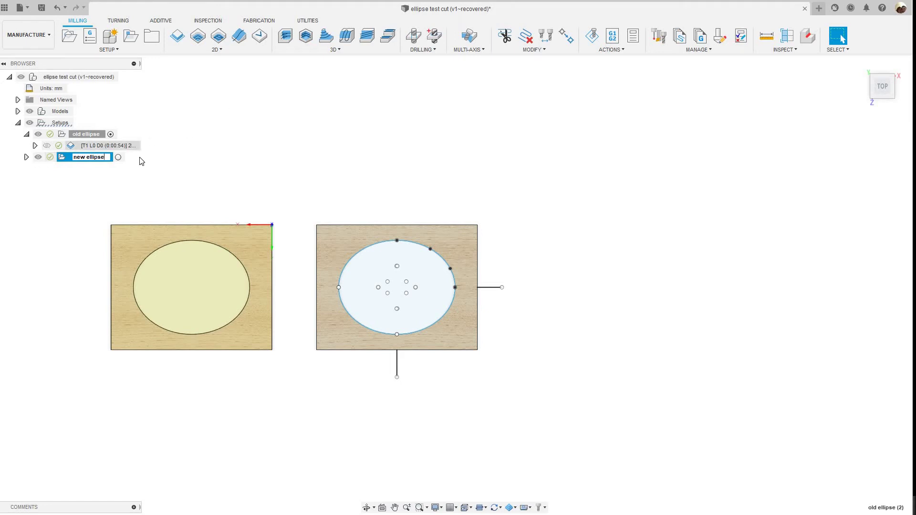
key("Escape")
Step: Check the copied setup's settings without changes, then finalize its name as 'new ellipse'
double_click(83, 162)
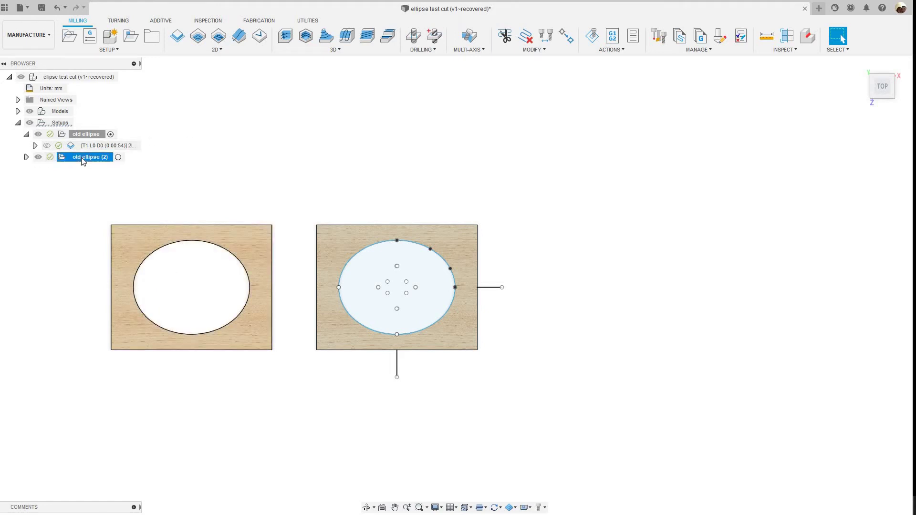
left_click(890, 404)
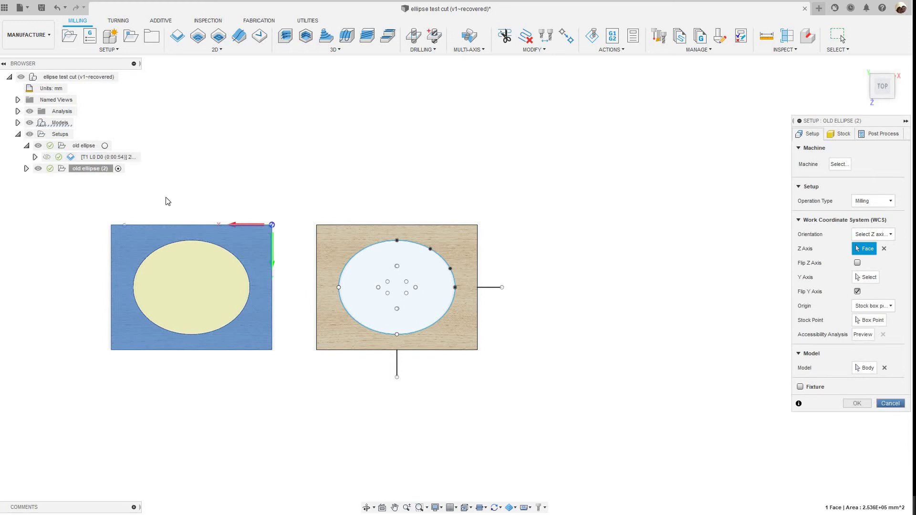
left_click(93, 158)
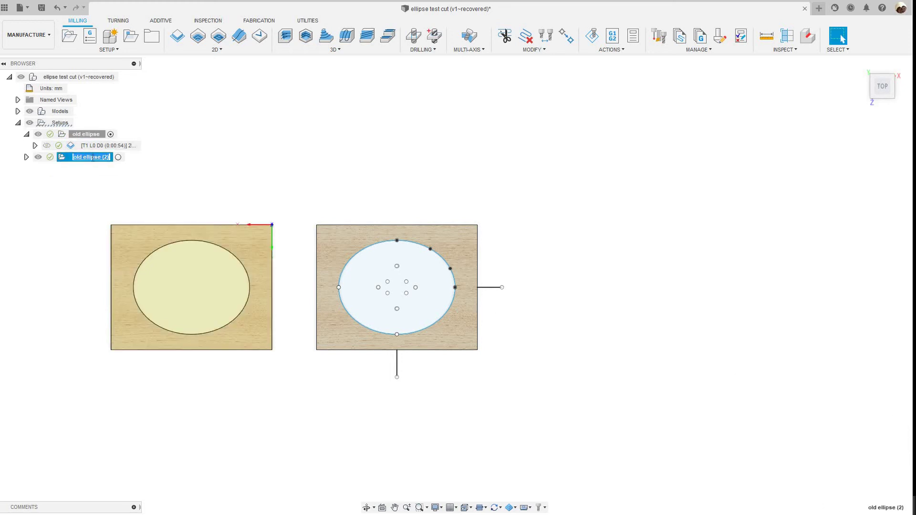
type("new")
key("Return")
right_click(96, 158)
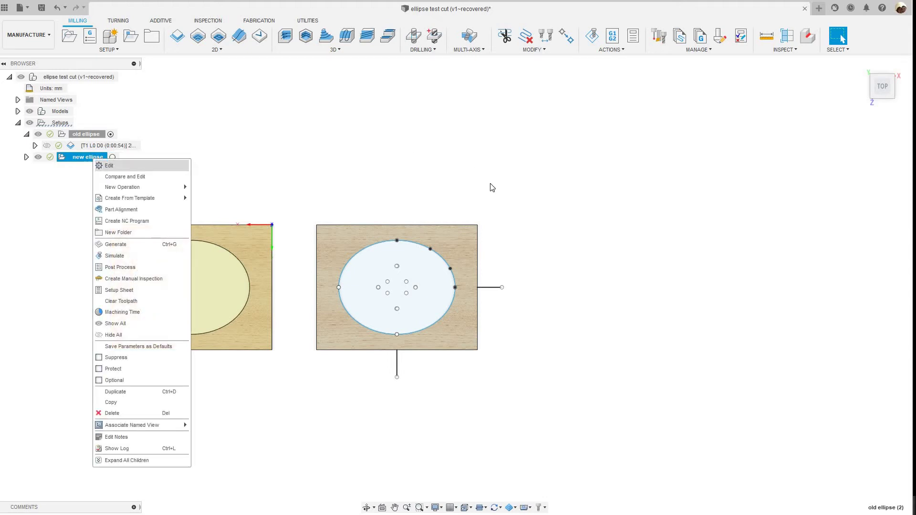
Step: Edit the new ellipse setup and set its model to the right-hand plate body
left_click(110, 165)
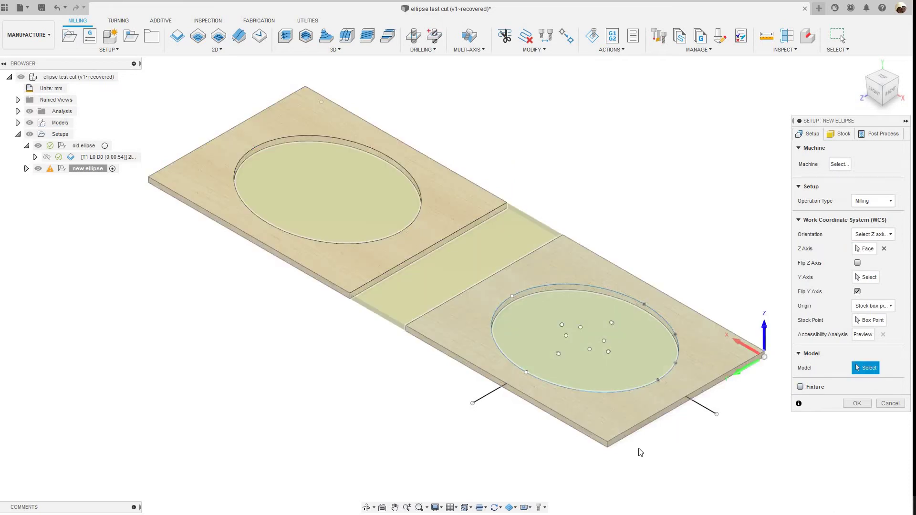
scroll(637, 437, "up", 3)
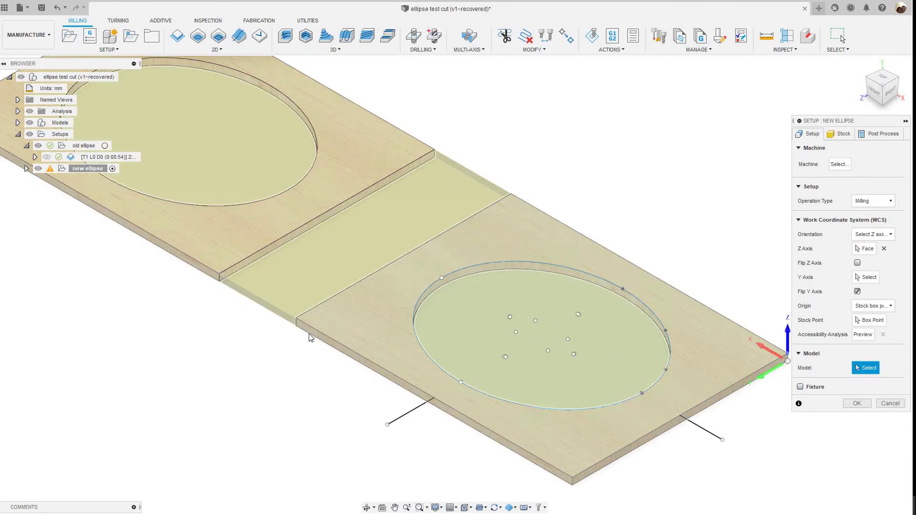
left_click(531, 264)
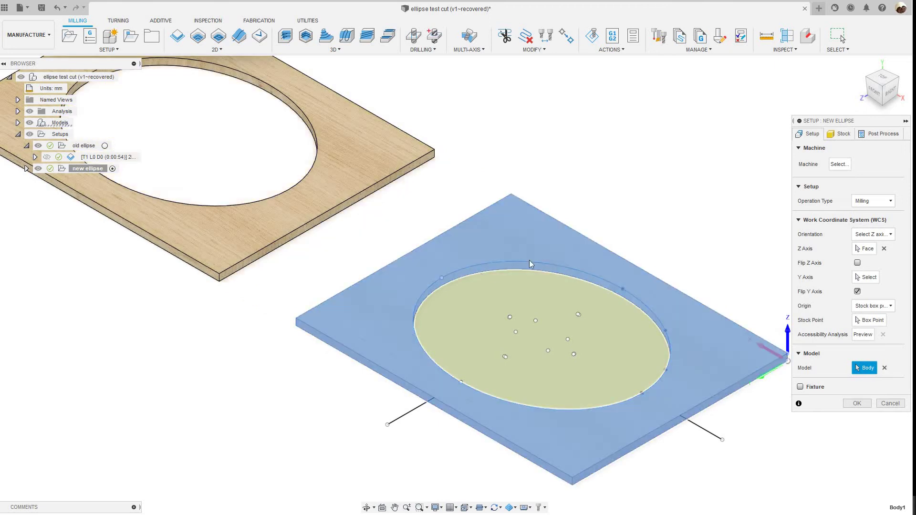
scroll(481, 256, "down", 2)
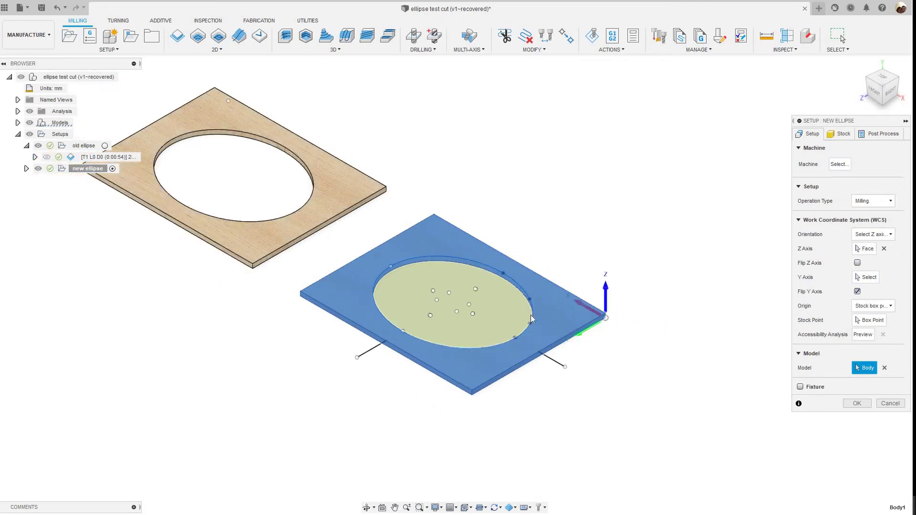
scroll(606, 322, "up", 3)
scroll(607, 320, "up", 3)
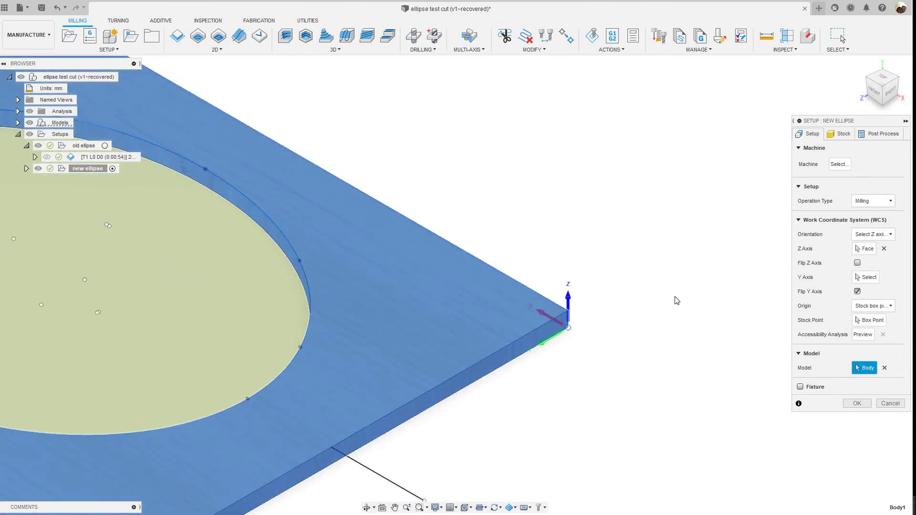
scroll(592, 330, "down", 2)
scroll(593, 329, "up", 2)
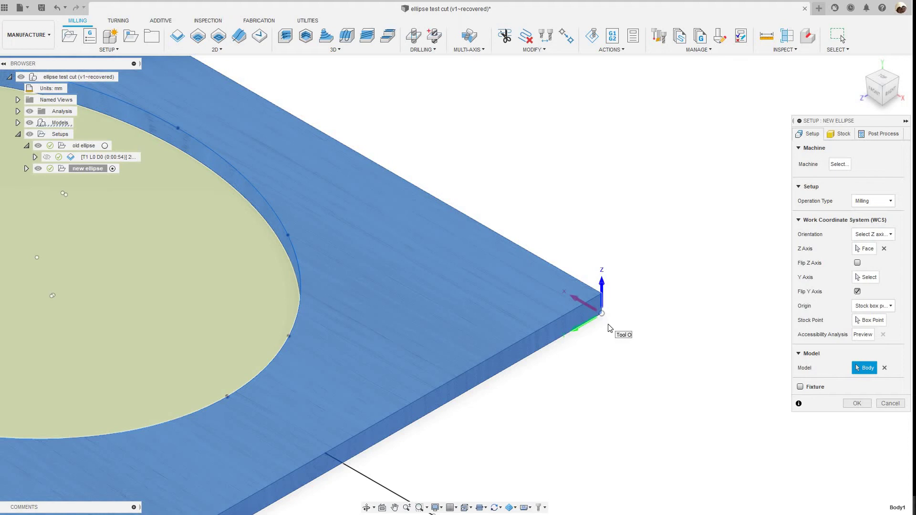
scroll(573, 276, "down", 5)
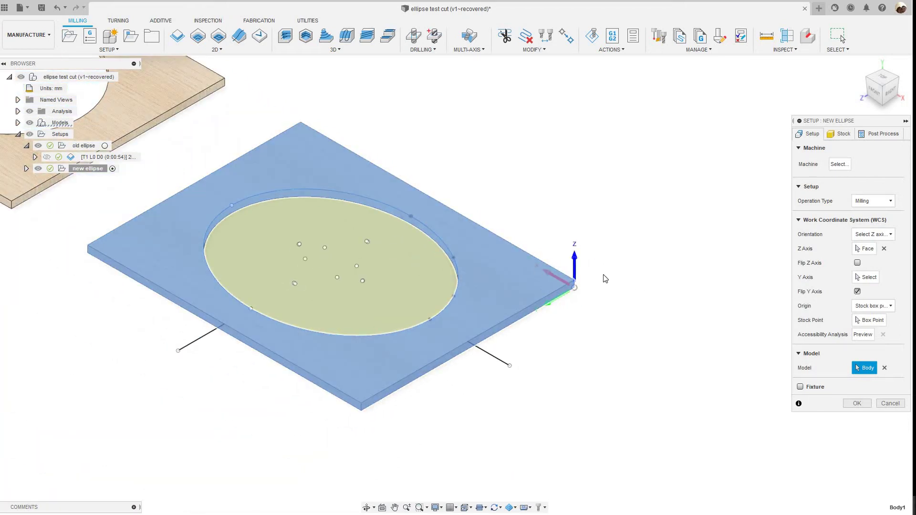
scroll(541, 271, "up", 2)
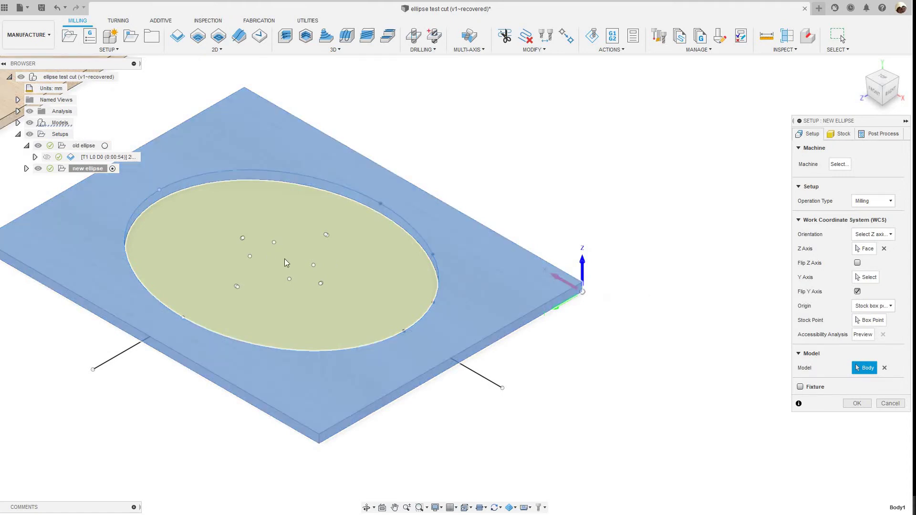
scroll(284, 258, "down", 2)
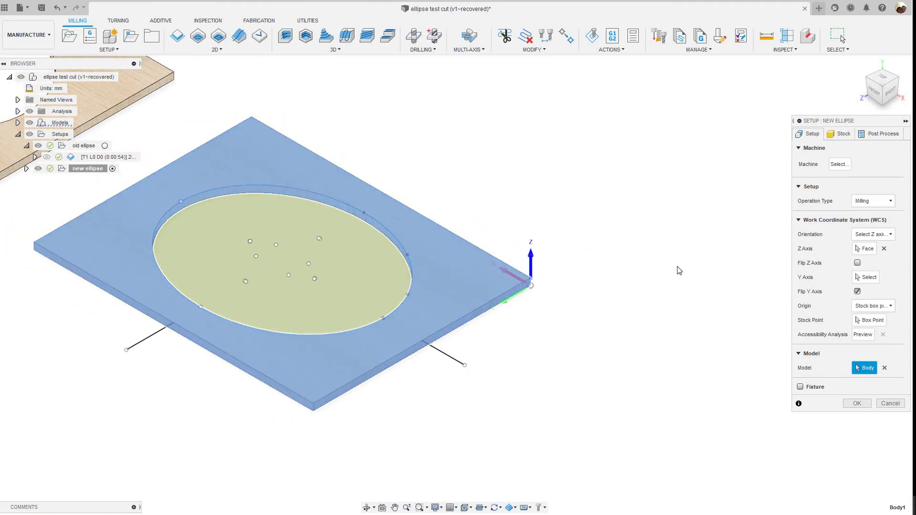
scroll(517, 299, "up", 3)
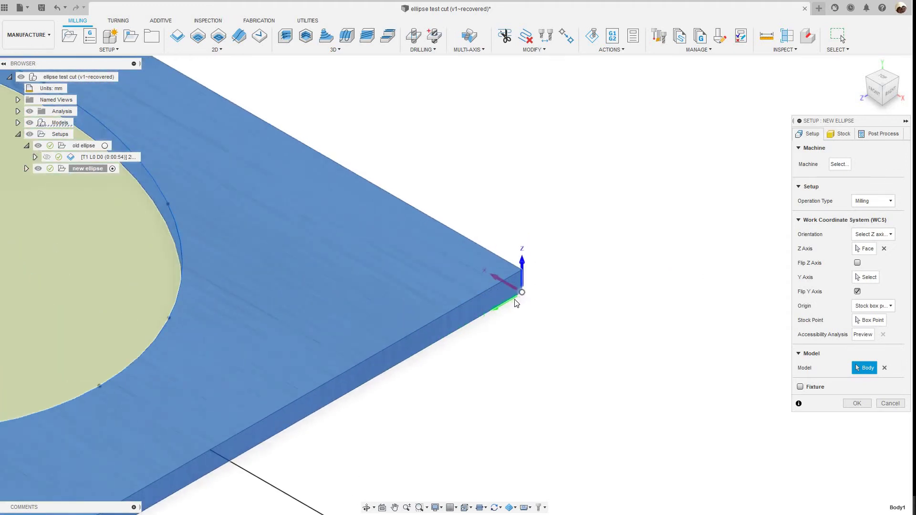
scroll(763, 193, "down", 4)
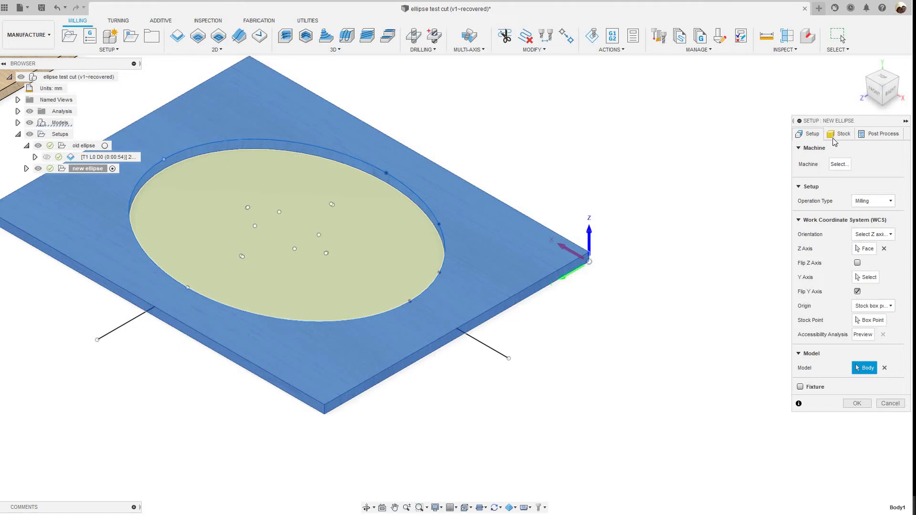
Step: Change the Post Process program name from old_ellipse to new_ellipse and confirm the setup
left_click(877, 135)
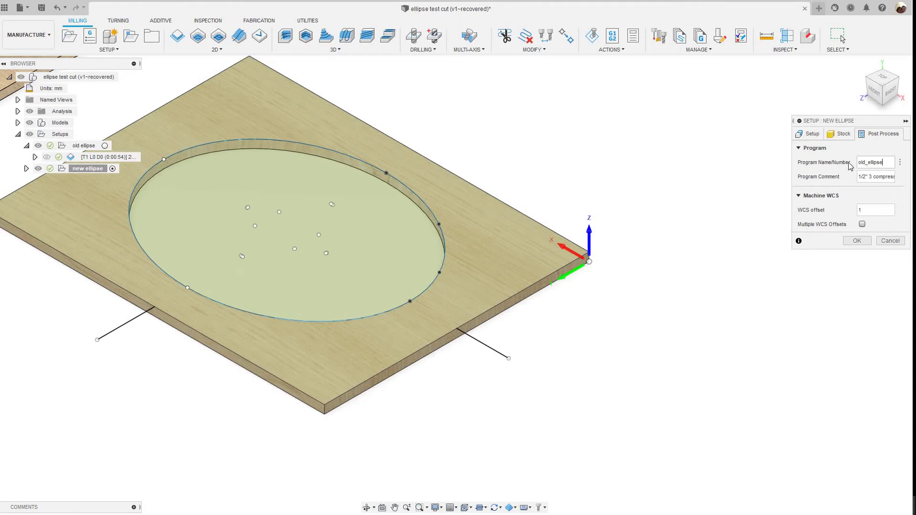
left_click_drag(858, 162, 865, 162)
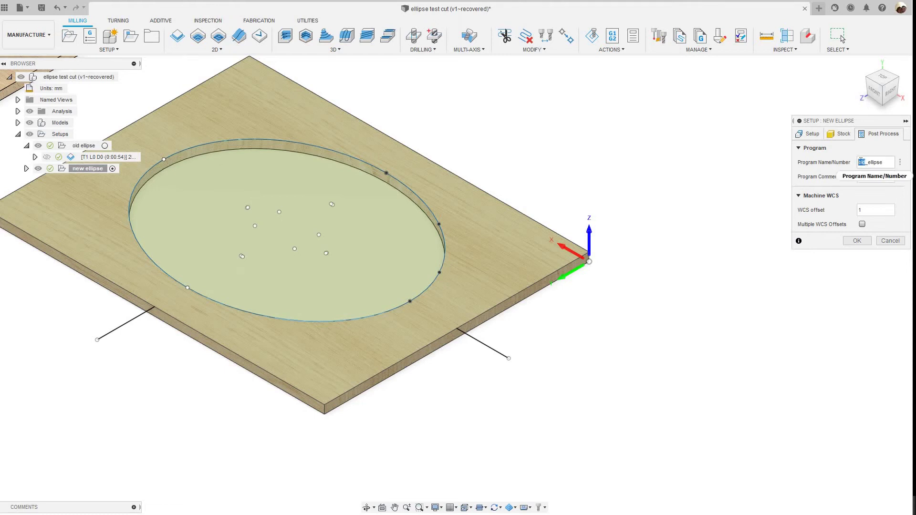
type("new")
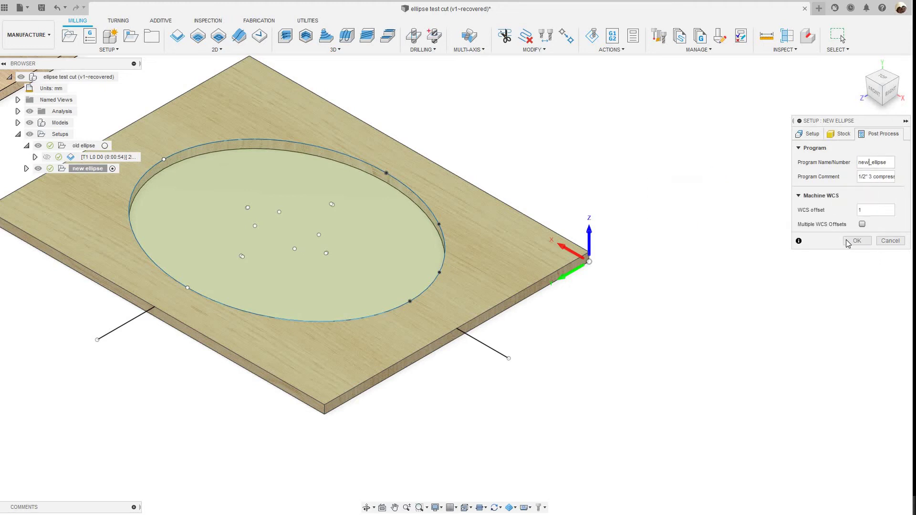
left_click(857, 241)
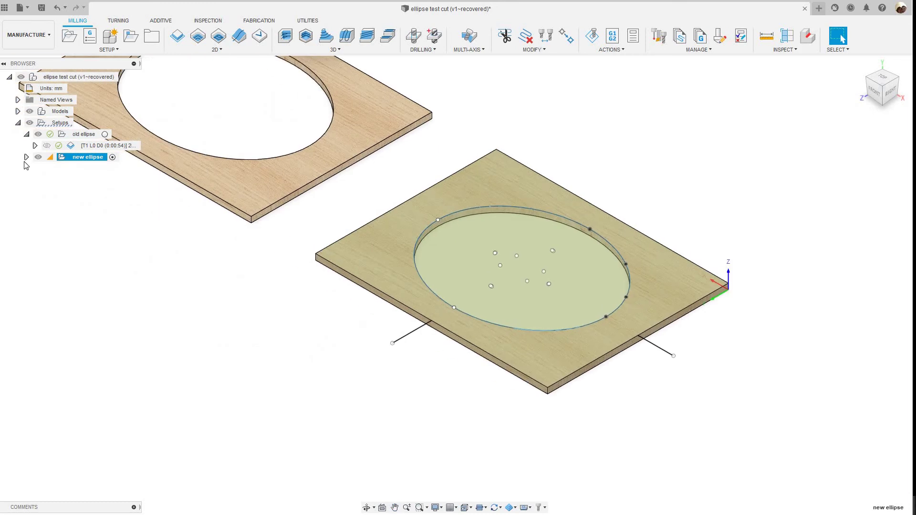
Step: Edit the new ellipse setup's 2D Contour2 operation and bring up its Geometry settings
left_click(27, 157)
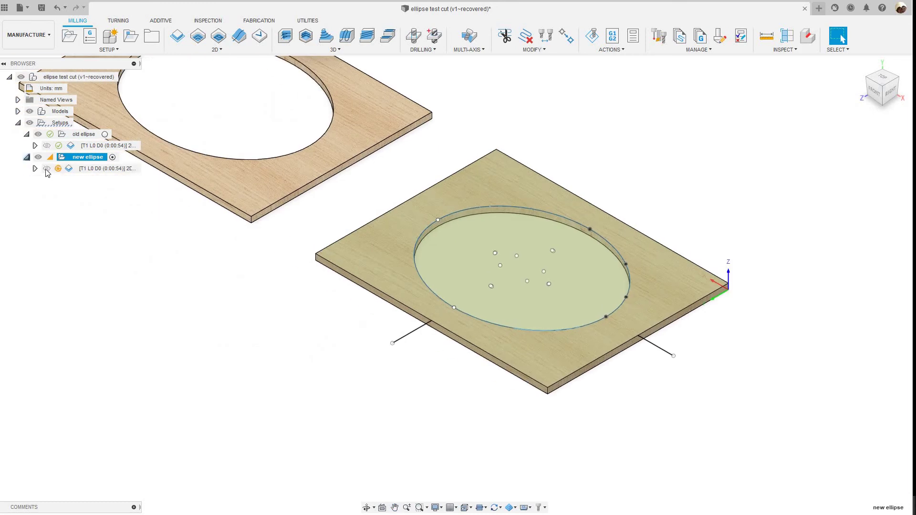
left_click(80, 169)
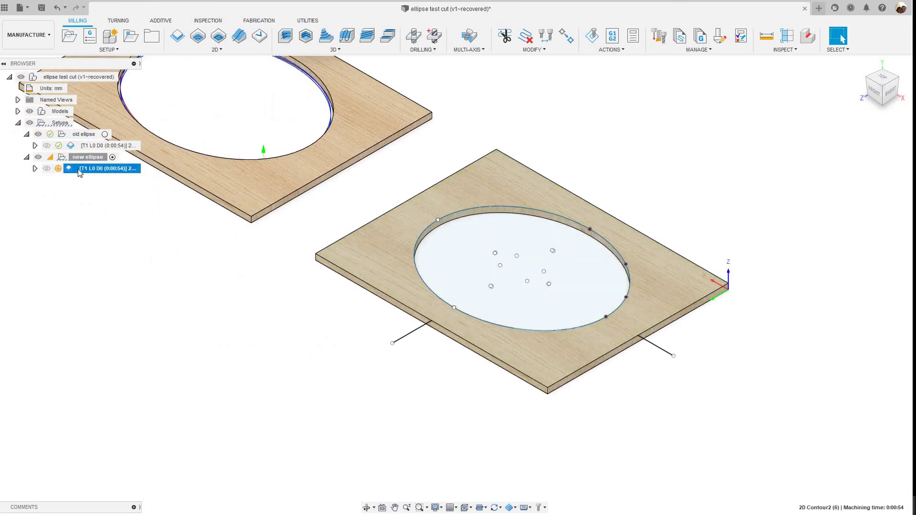
right_click(81, 173)
left_click(139, 177)
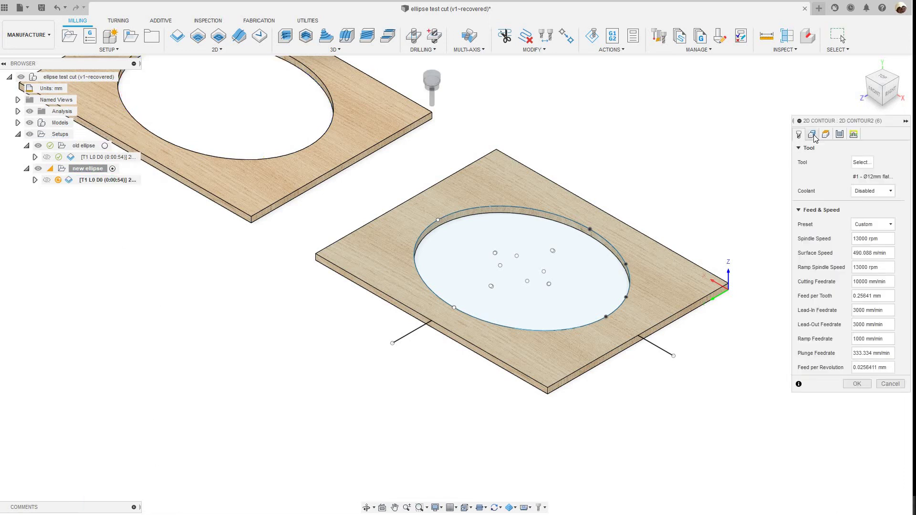
left_click(812, 134)
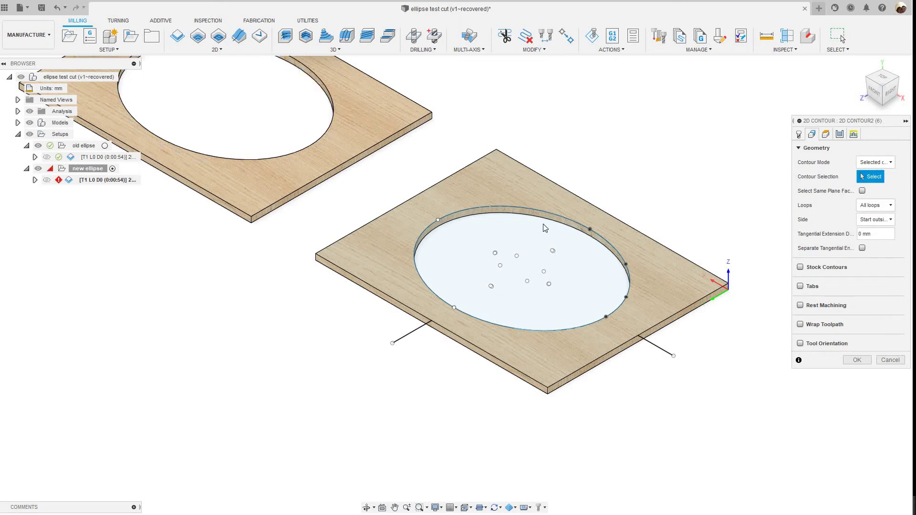
scroll(545, 227, "up", 1)
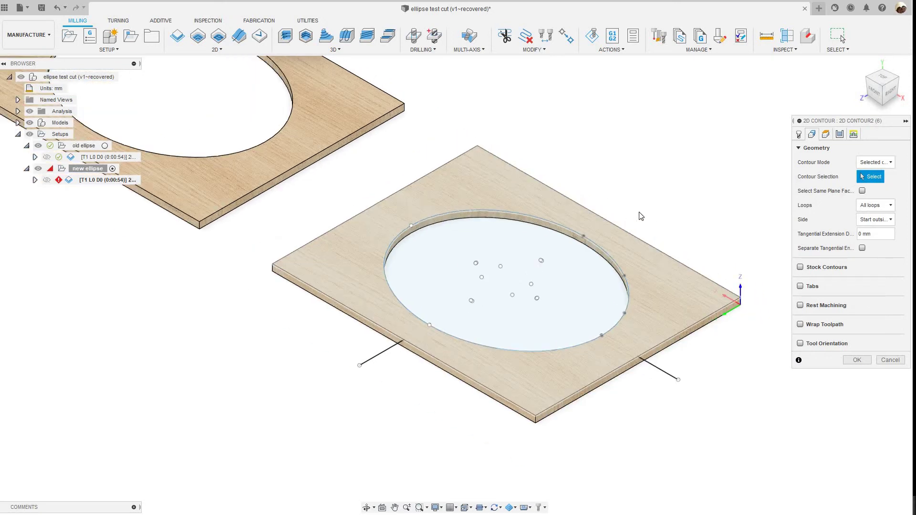
scroll(595, 214, "down", 2)
scroll(595, 214, "up", 2)
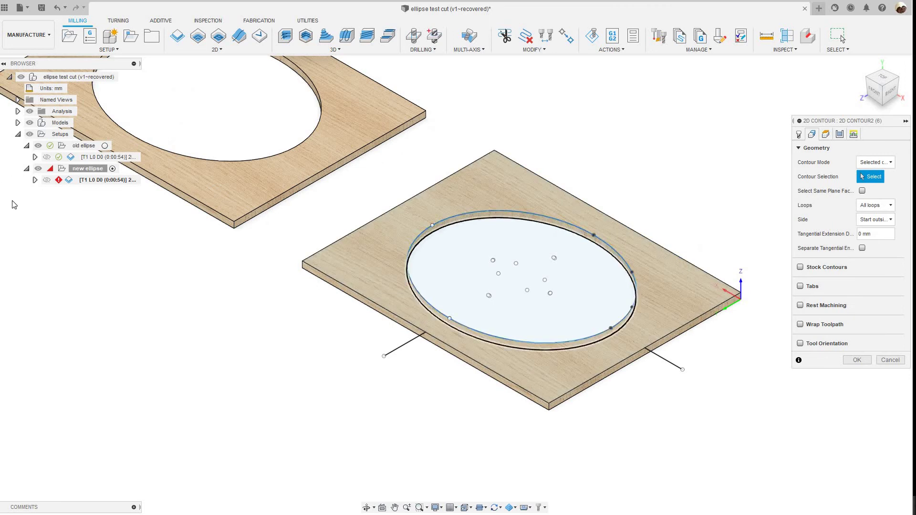
scroll(485, 213, "down", 1)
scroll(512, 230, "up", 4)
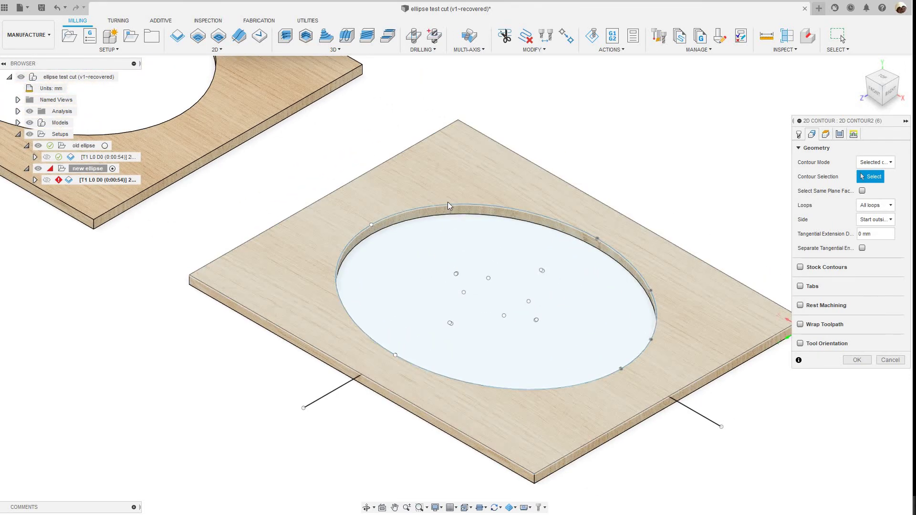
scroll(457, 202, "up", 1)
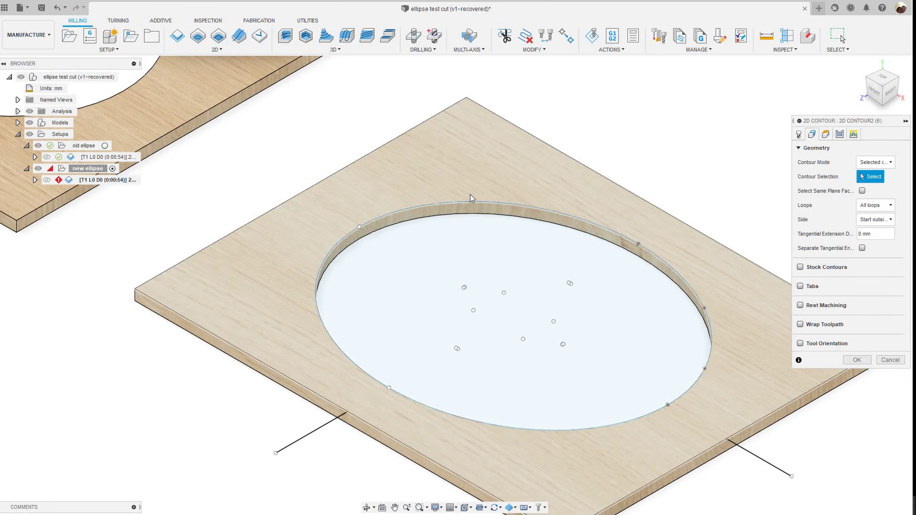
scroll(475, 201, "up", 2)
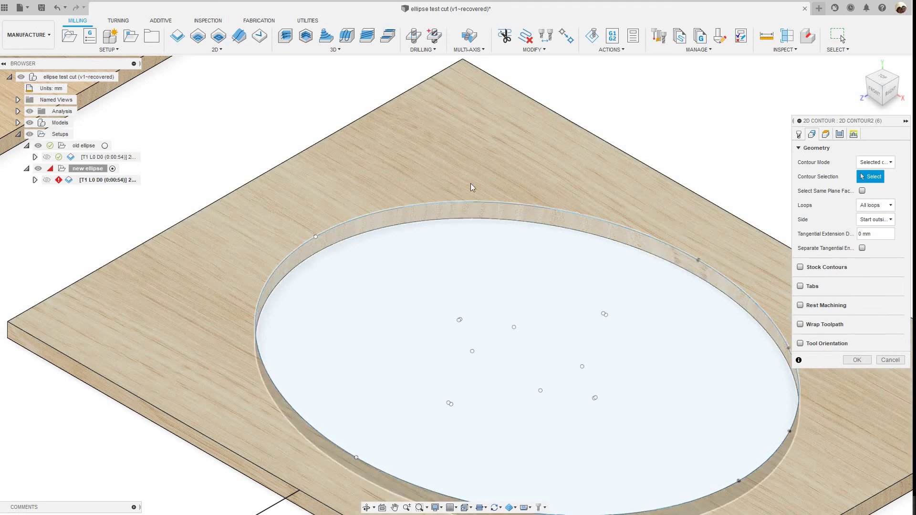
scroll(387, 191, "up", 2)
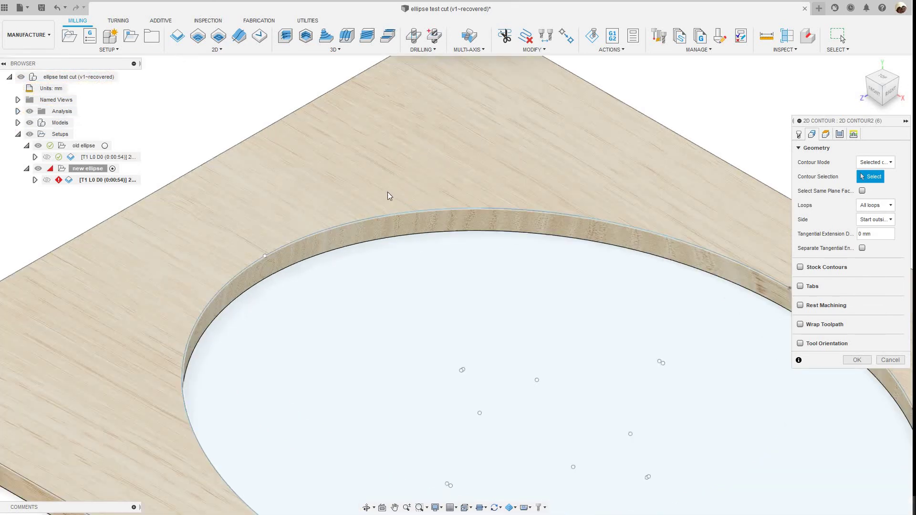
scroll(393, 187, "down", 2)
scroll(437, 193, "up", 2)
scroll(399, 213, "down", 3)
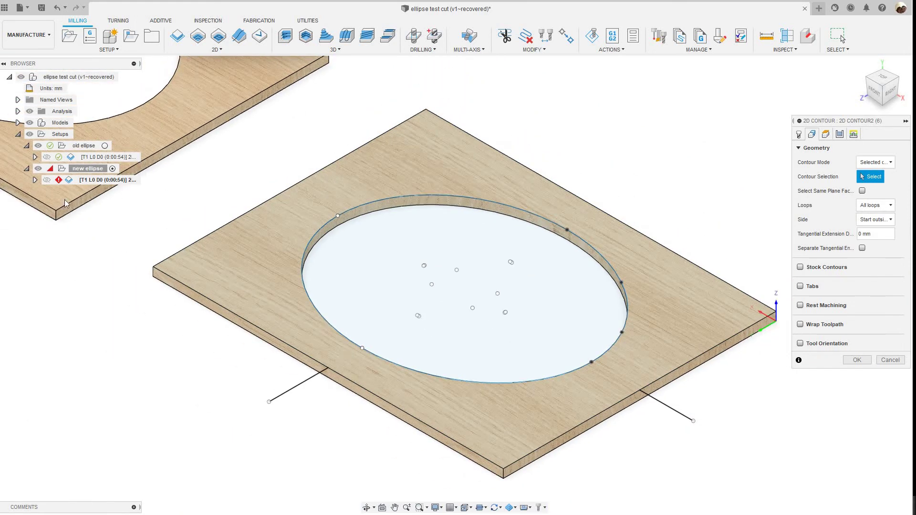
scroll(65, 199, "down", 2)
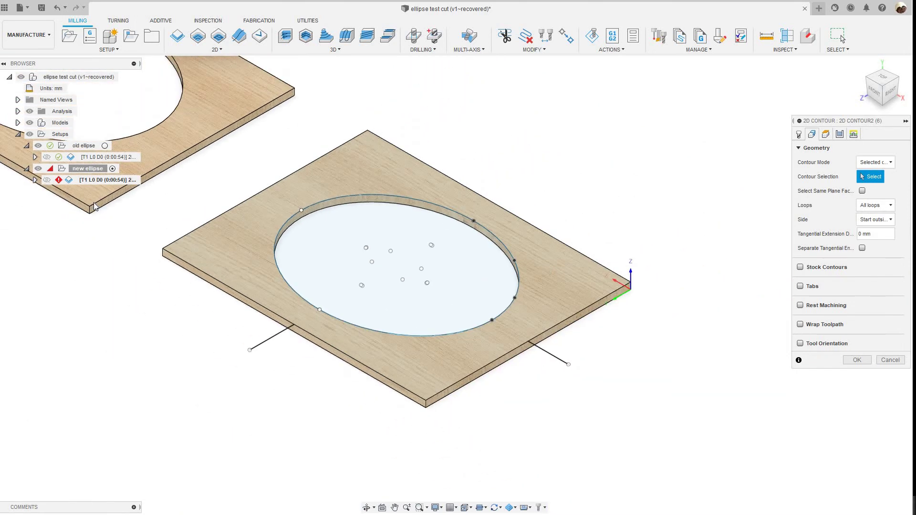
Step: Hide the new ellipse:1 body under the ellipse test cut model in the browser
left_click(17, 123)
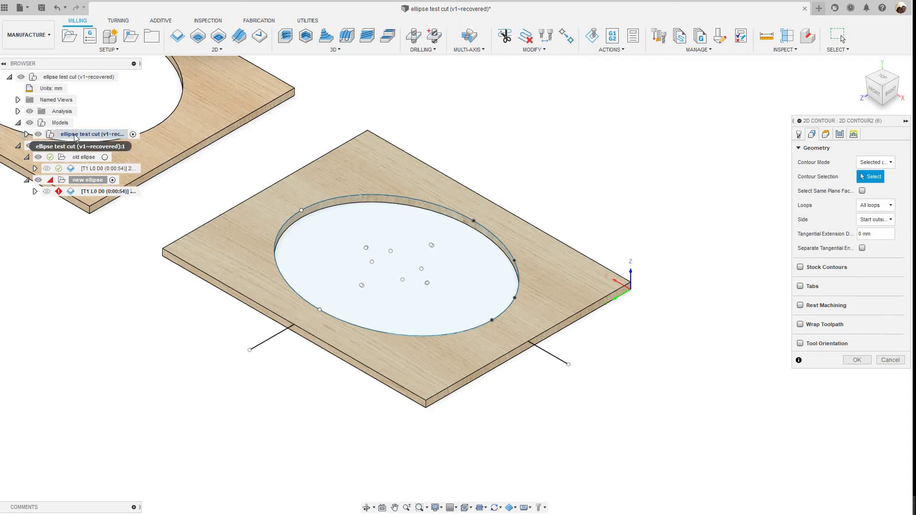
left_click(27, 134)
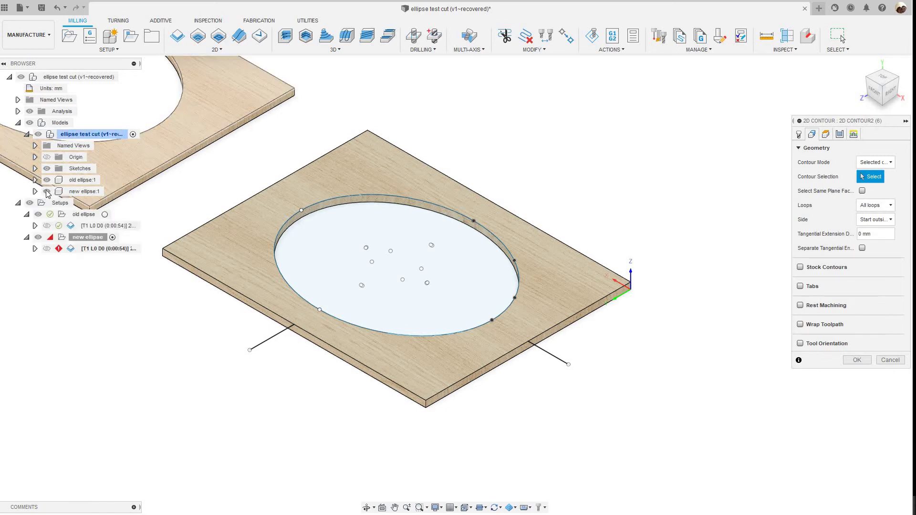
left_click(47, 191)
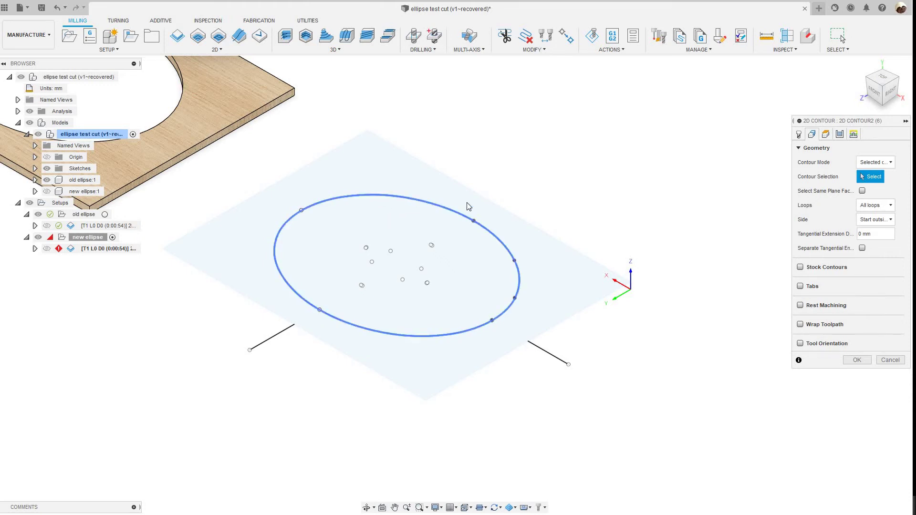
Step: Select the ellipse edge as the contour and regenerate the toolpath (0:00:13)
left_click(497, 234)
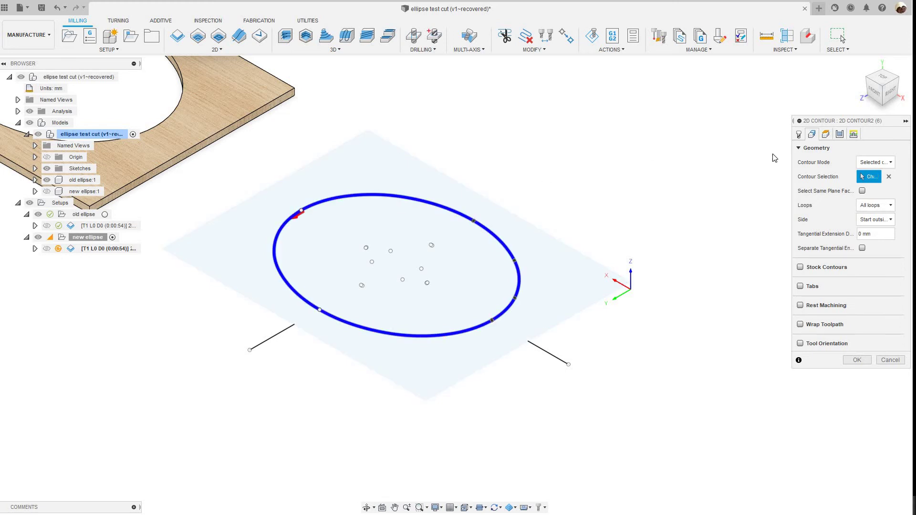
left_click(857, 359)
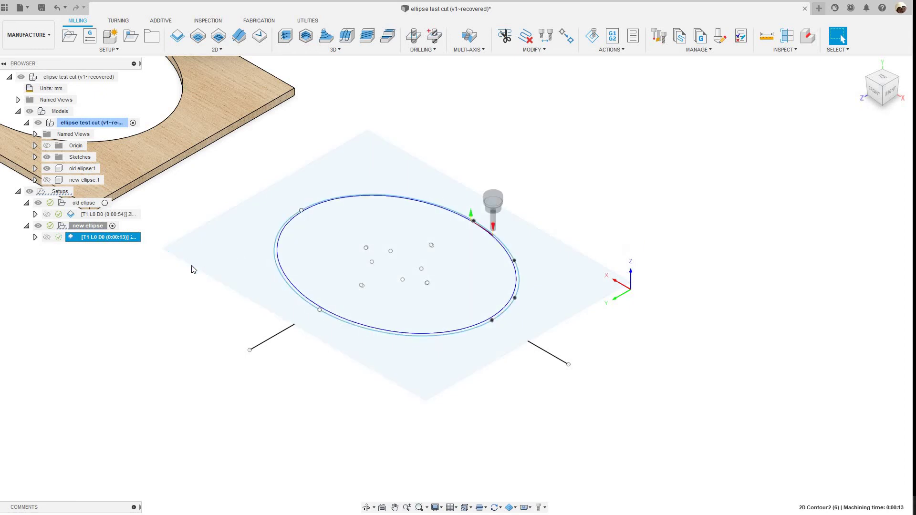
right_click(98, 240)
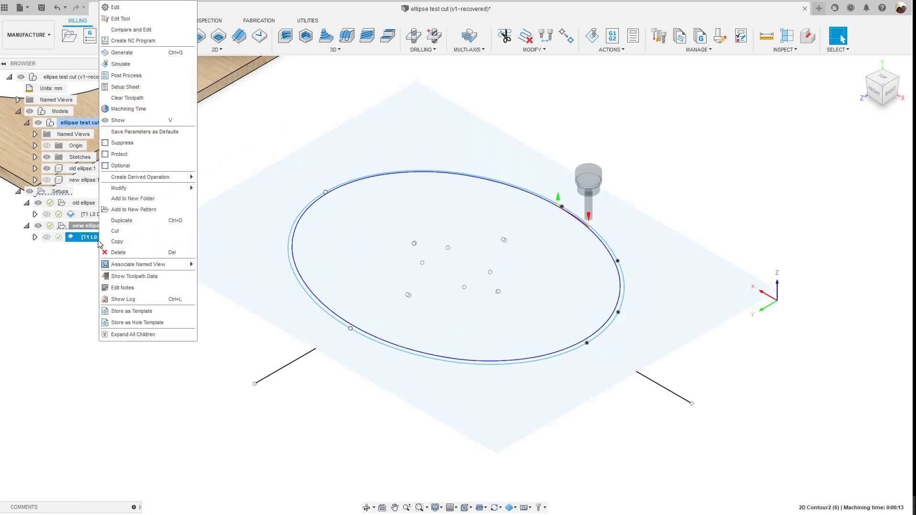
left_click(121, 64)
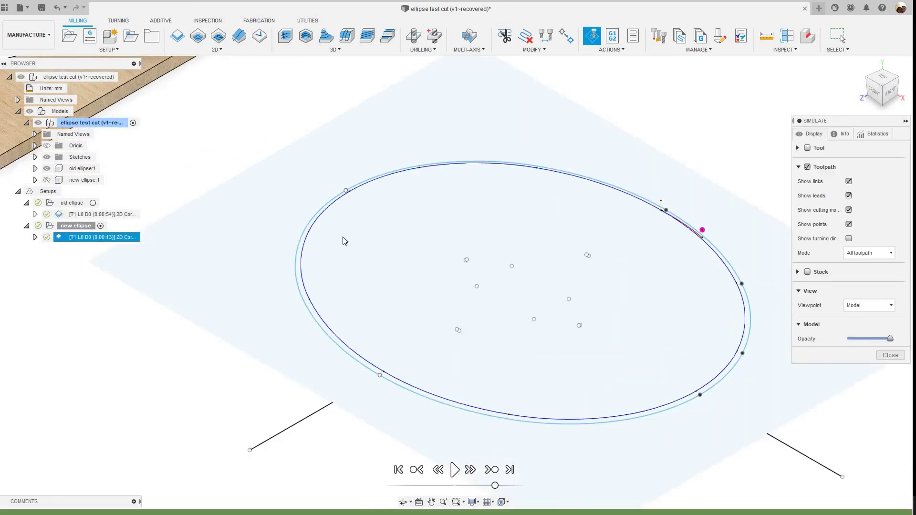
scroll(356, 237, "up", 2)
scroll(281, 208, "down", 1)
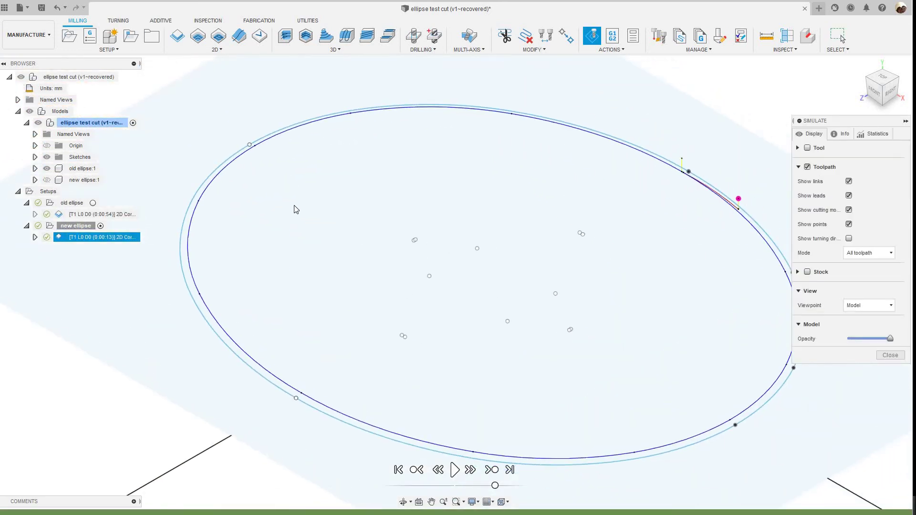
scroll(293, 205, "down", 1)
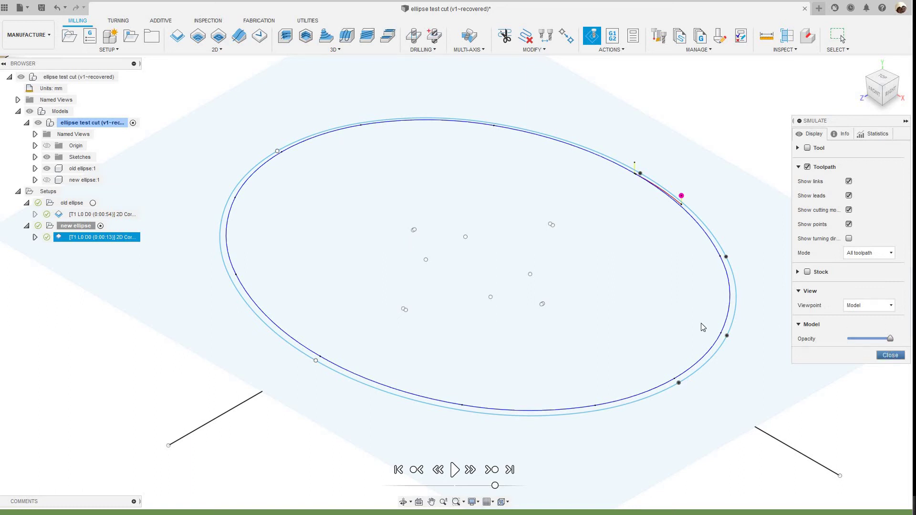
scroll(730, 339, "up", 5)
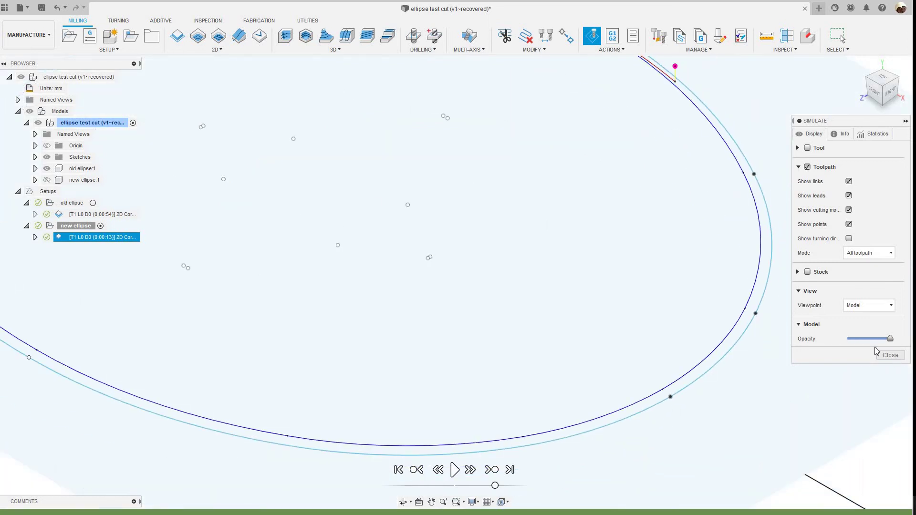
left_click(889, 355)
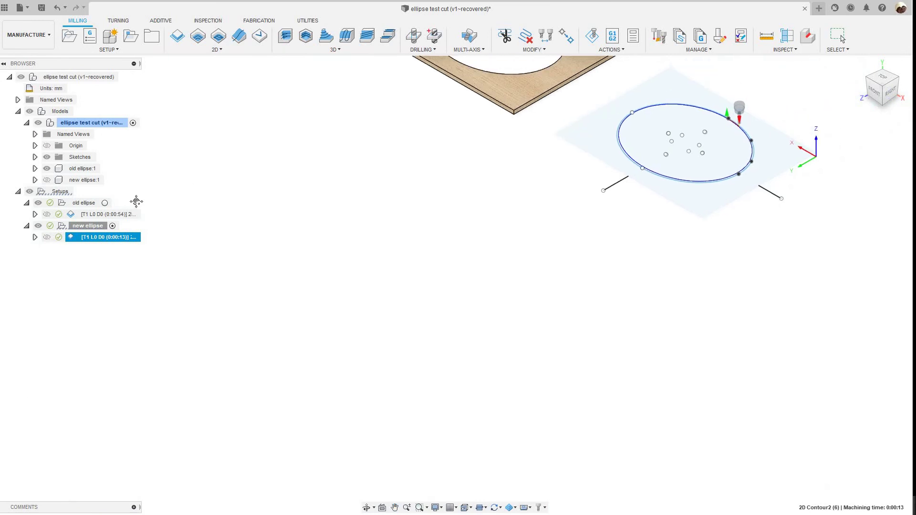
Step: Show the new ellipse:1 body again and hide Sketch3 in the Sketches folder
left_click(46, 180)
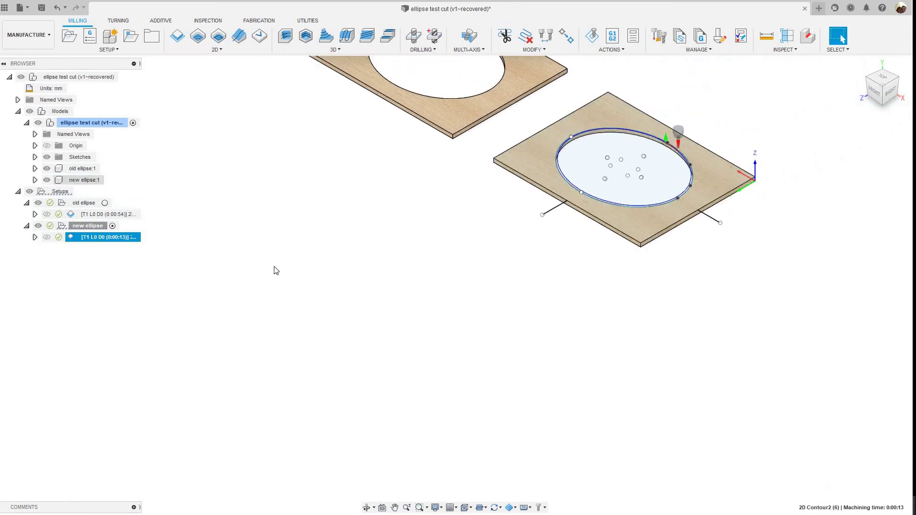
middle_click_drag(259, 199, 119, 279)
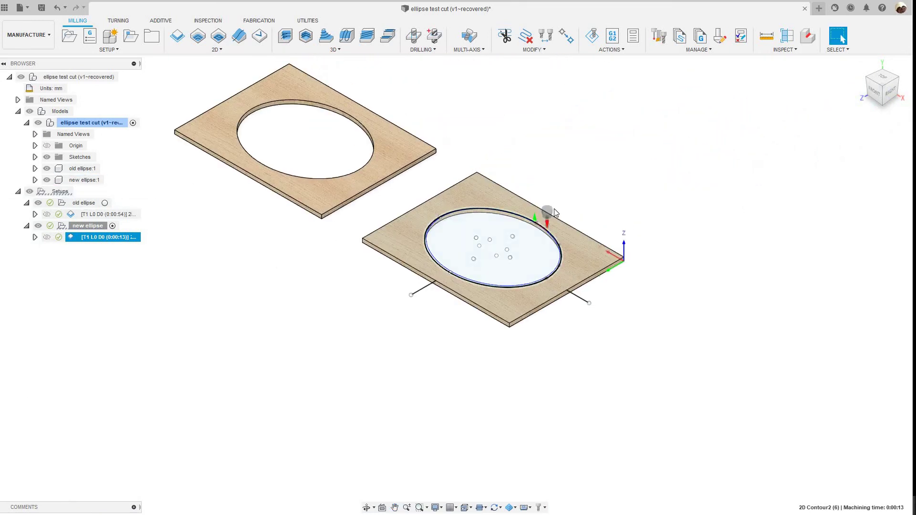
scroll(462, 273, "up", 3)
scroll(462, 273, "down", 2)
scroll(223, 178, "up", 2)
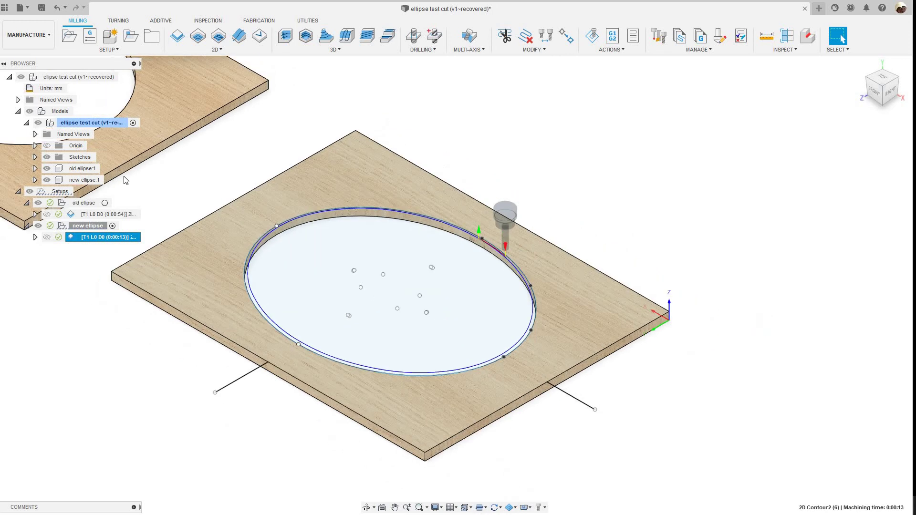
left_click(35, 157)
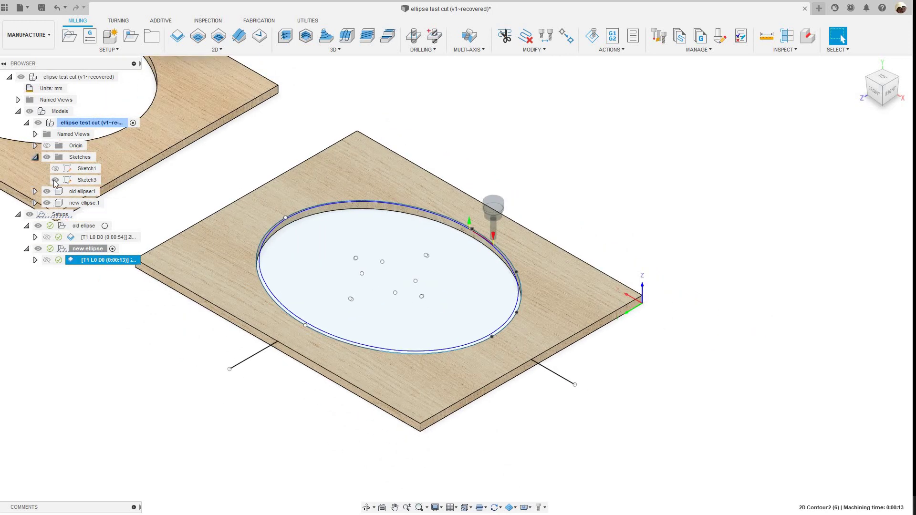
left_click(56, 180)
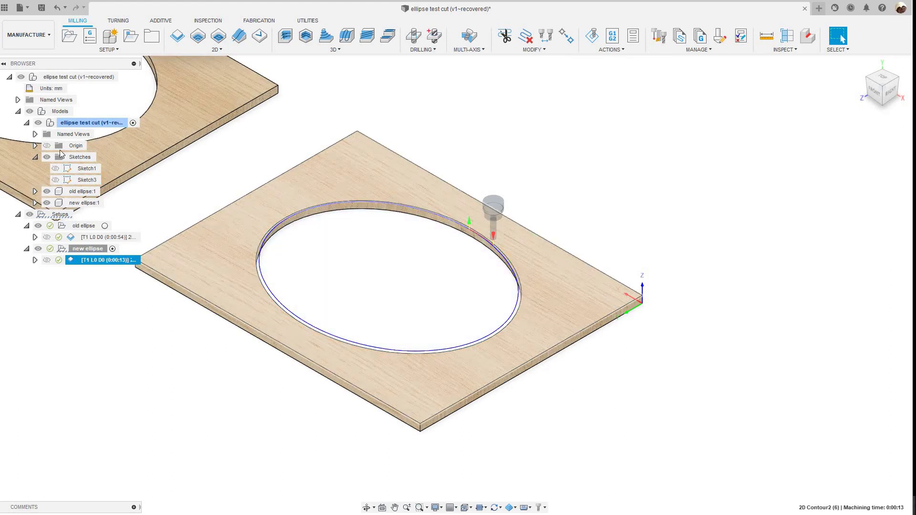
left_click(35, 157)
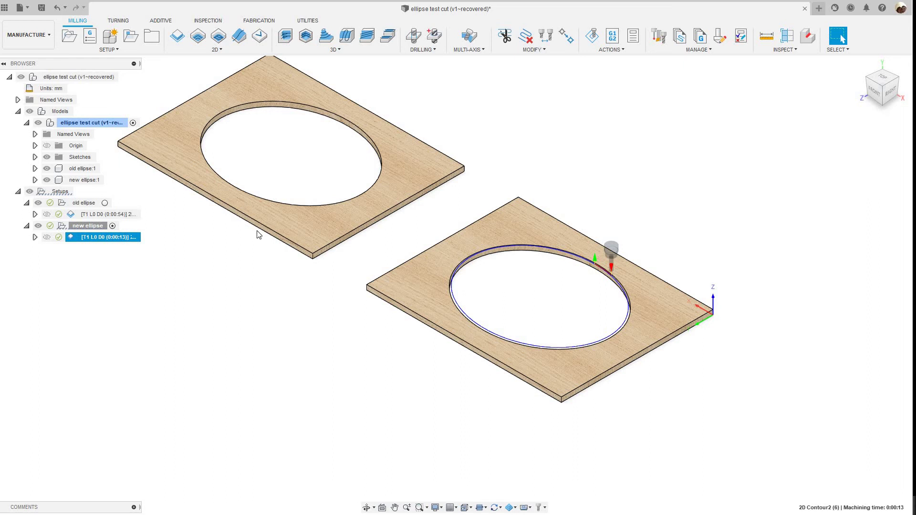
left_click(83, 205)
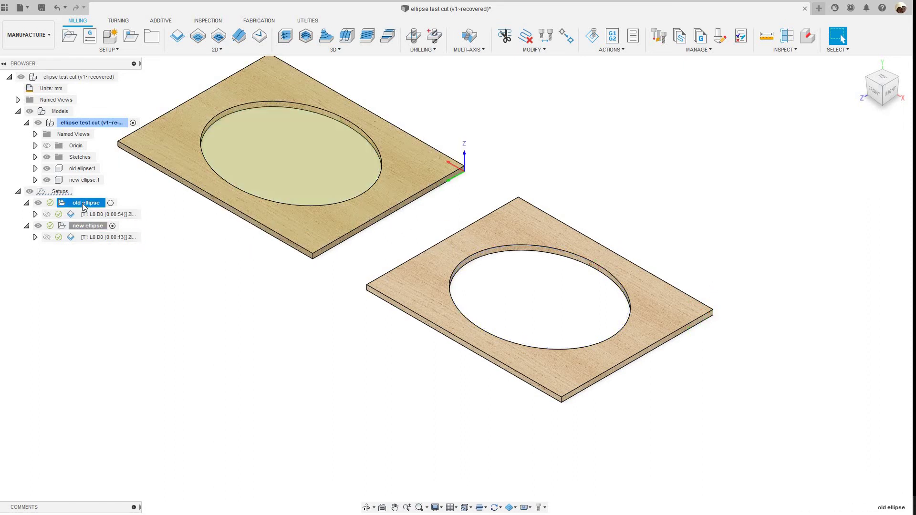
Step: Post the old ellipse setup to a woodWOP program with the current post processor
right_click(86, 203)
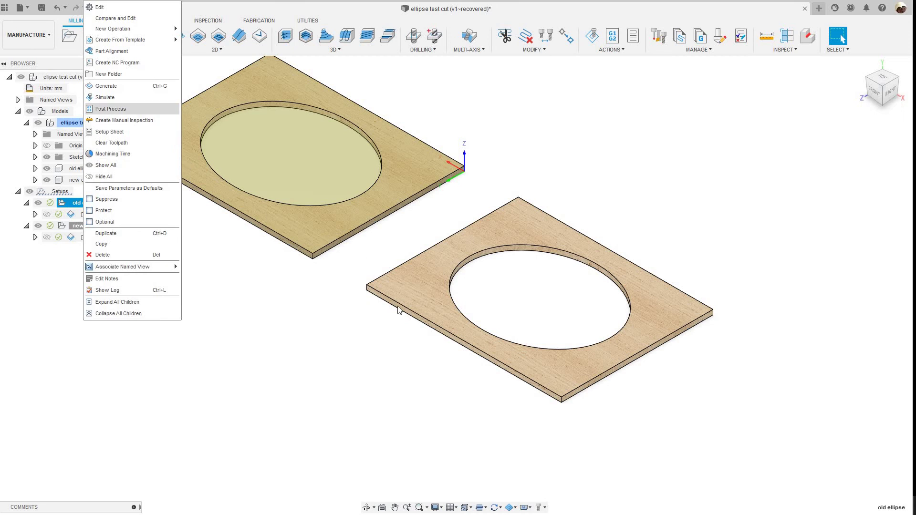
left_click(114, 109)
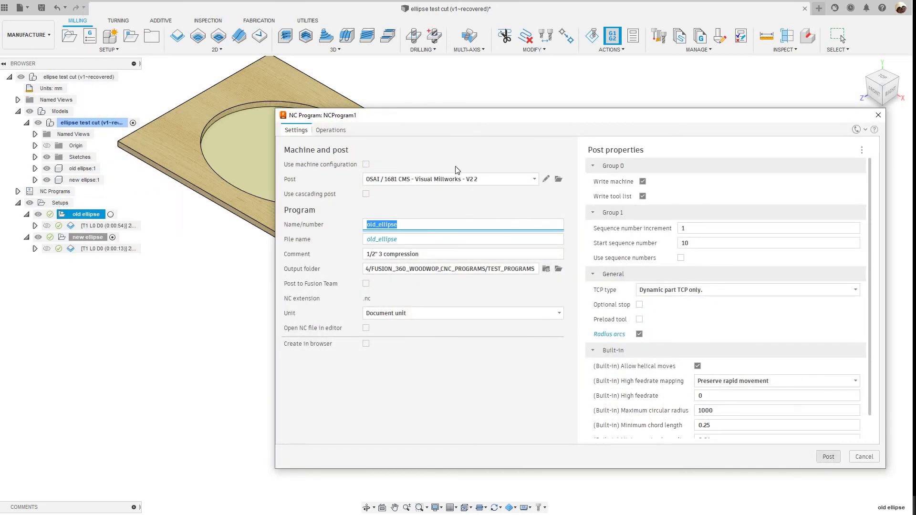
left_click(535, 180)
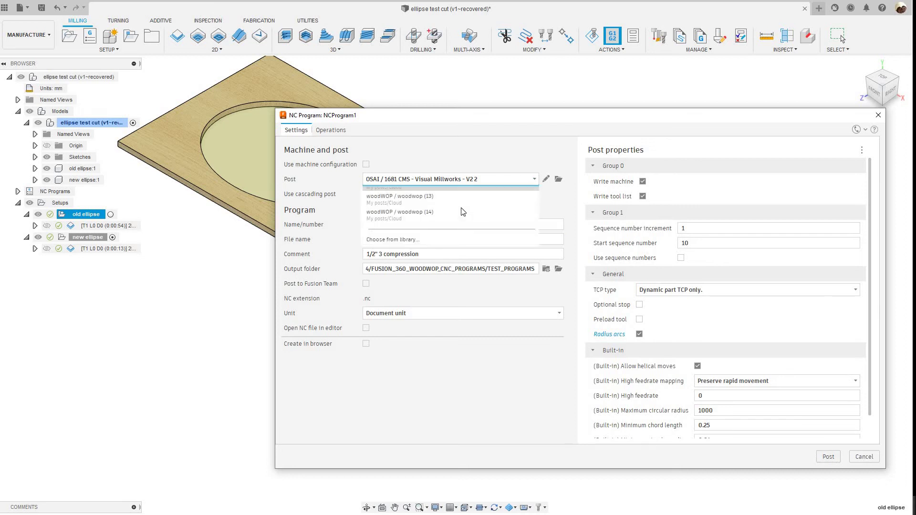
left_click(569, 309)
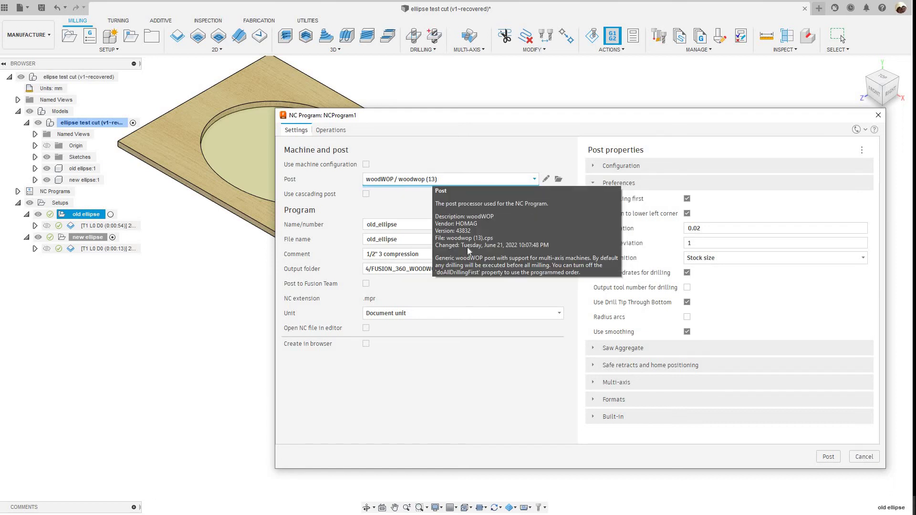
left_click(827, 457)
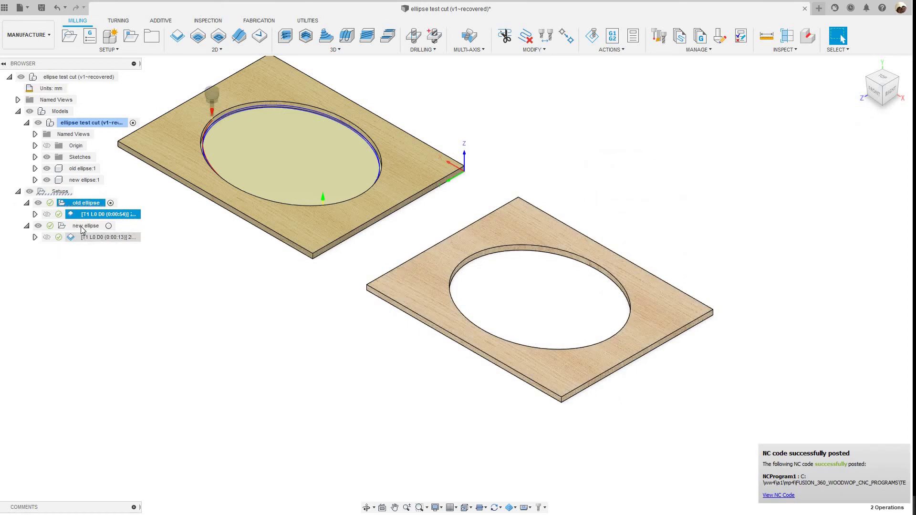
Step: Post the new ellipse setup as well, then launch woodWOP 5.0
left_click(81, 226)
right_click(82, 228)
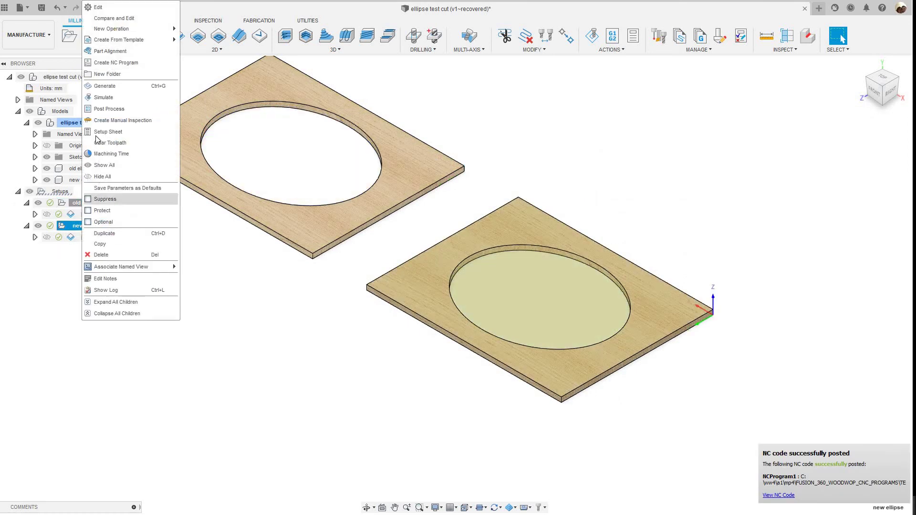
key("Return")
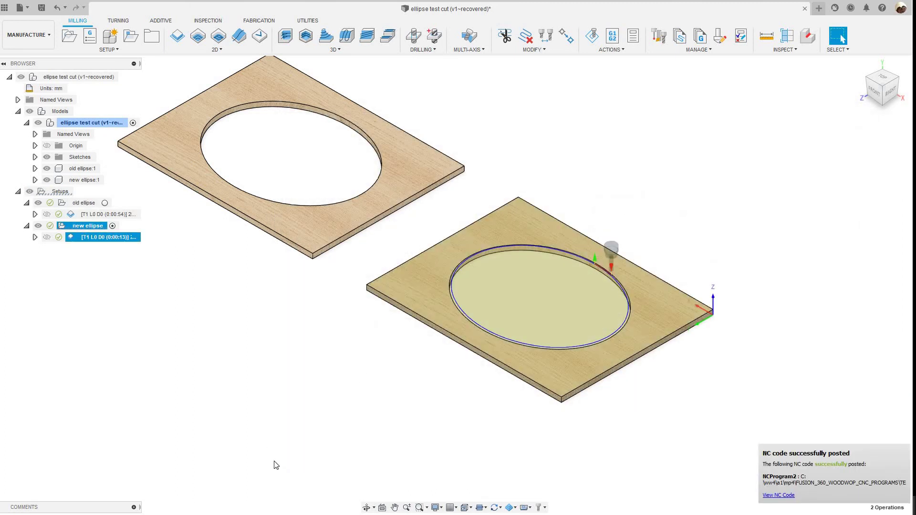
key("super")
left_click(224, 388)
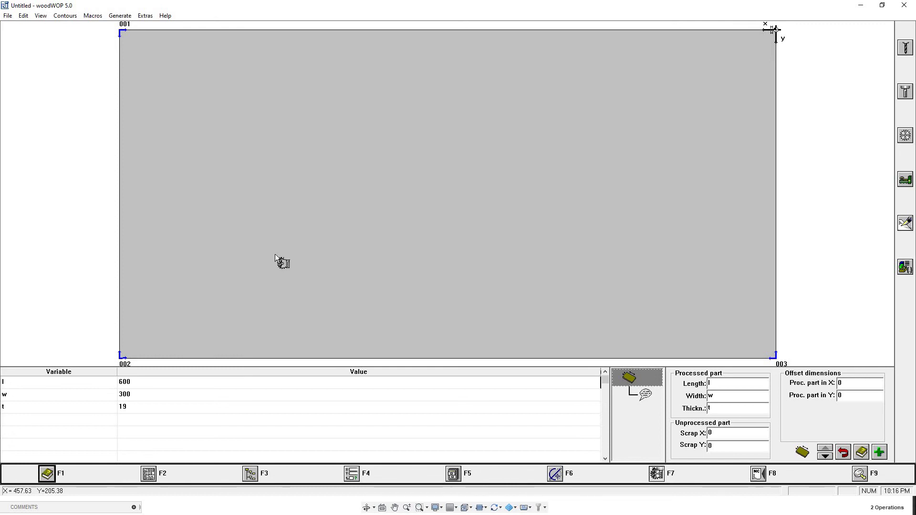
Step: Open old_ellipse from FUSION_360_WOODWOP_CNC_PROGRAMS > TEST_PROGRAMS
left_click(8, 15)
left_click(20, 46)
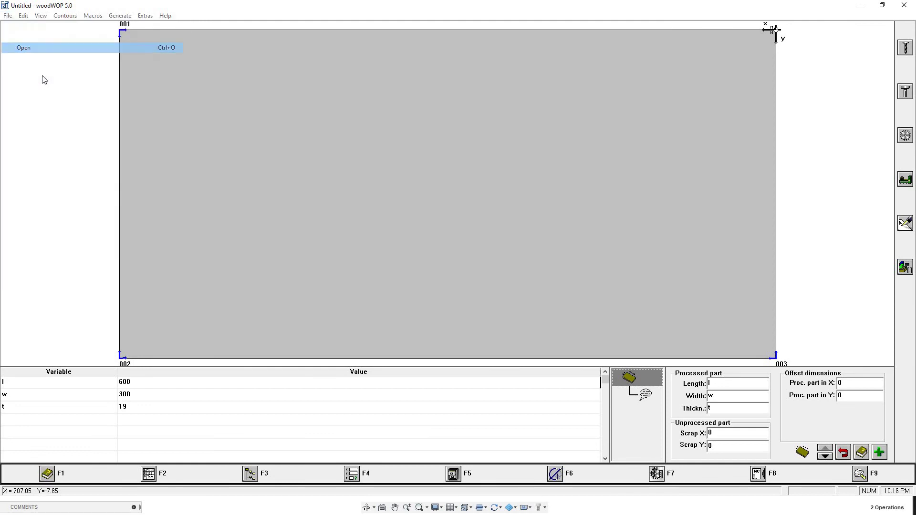
double_click(55, 84)
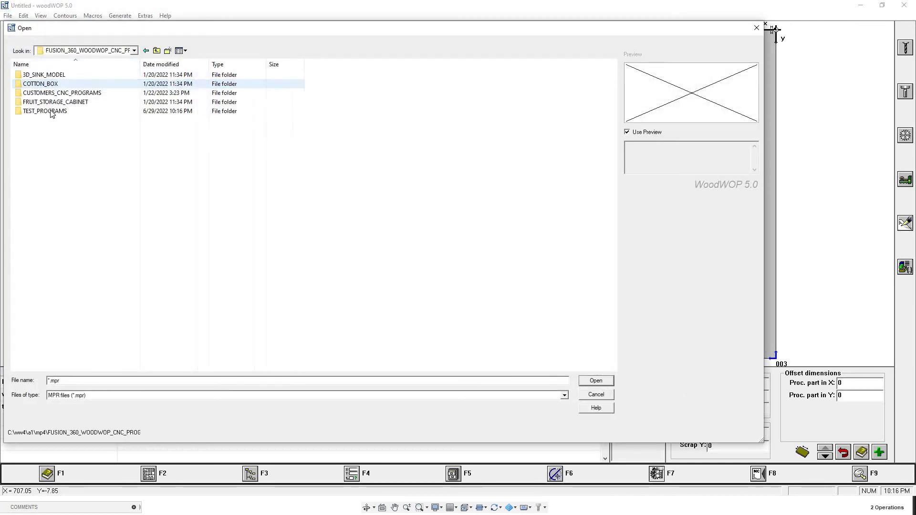
double_click(47, 111)
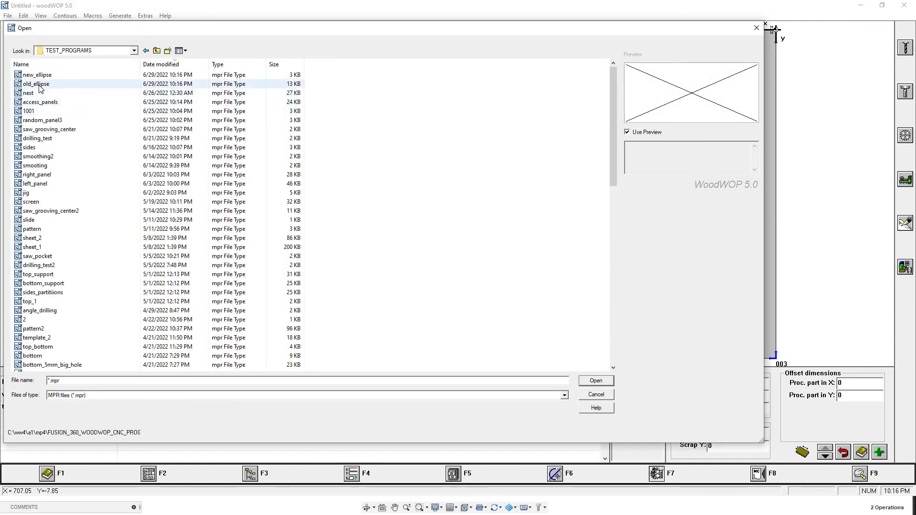
double_click(36, 84)
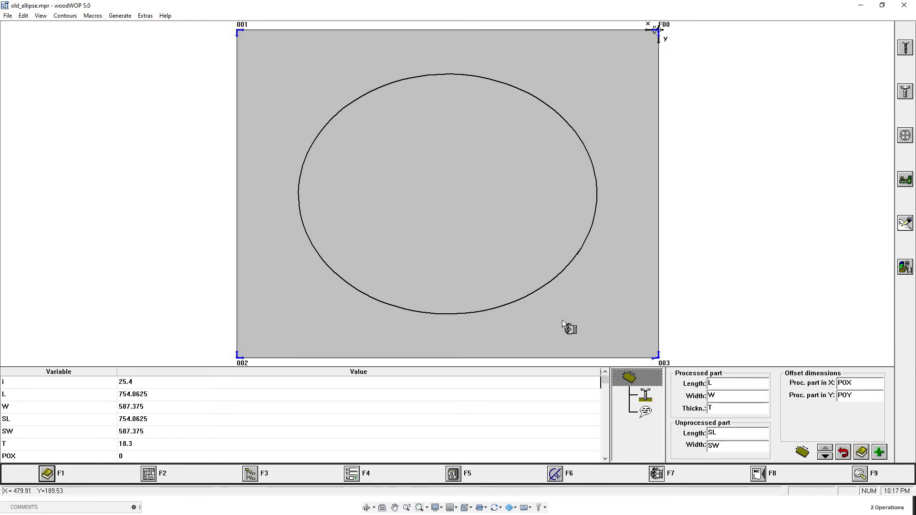
Step: In contour definition, step through the old ellipse's line elements down to the last one
left_click(554, 476)
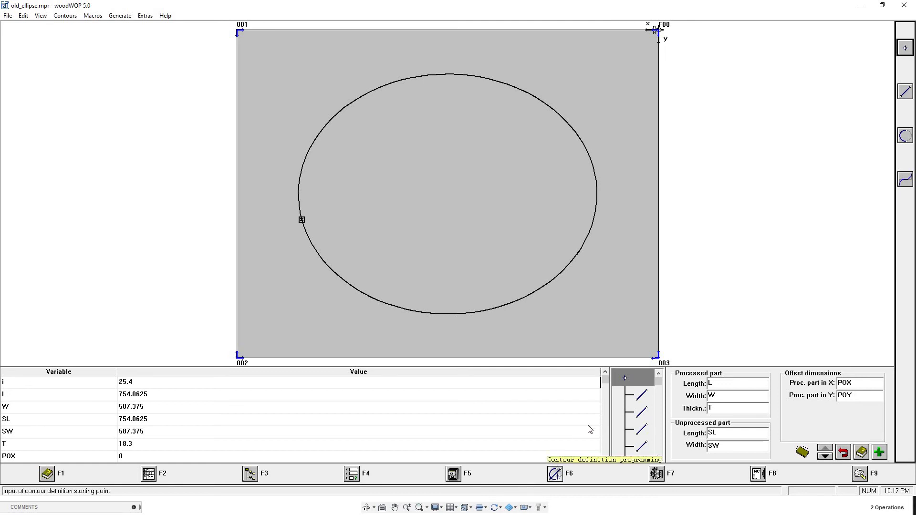
left_click(643, 399)
left_click(638, 413)
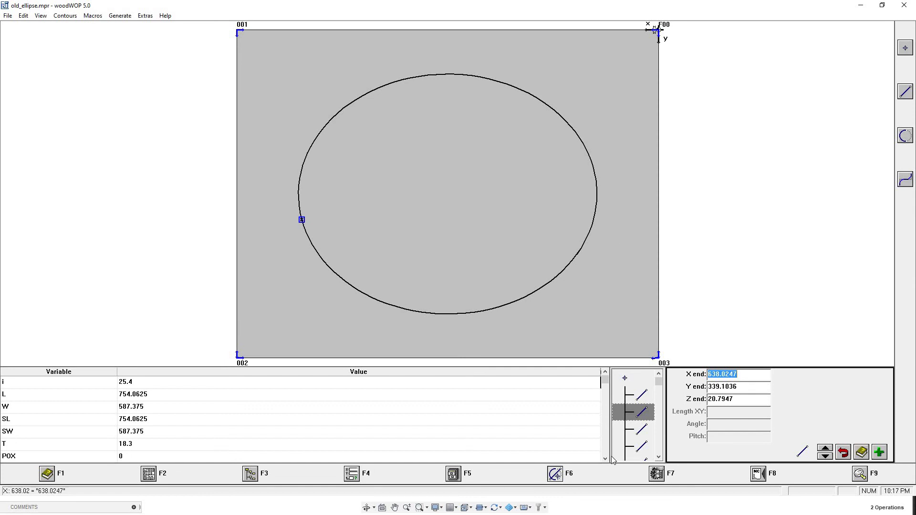
key("Down")
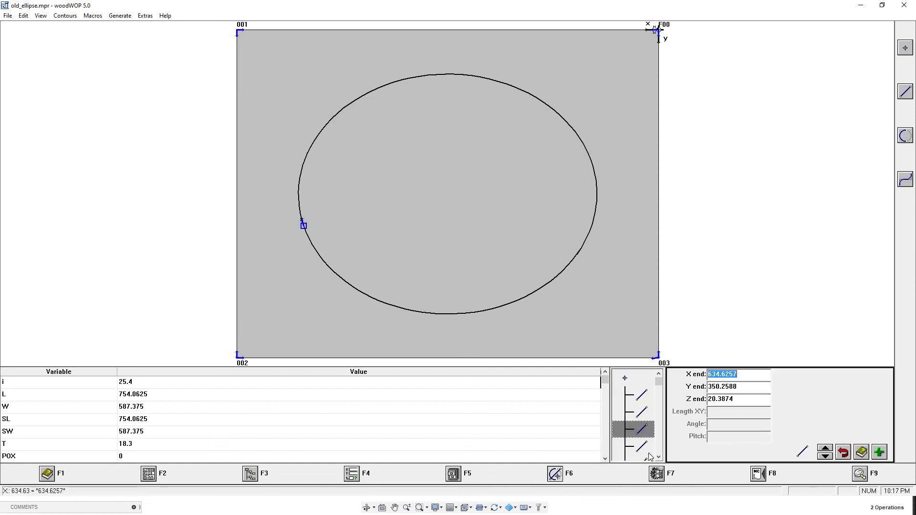
key("Down")
left_click(638, 446)
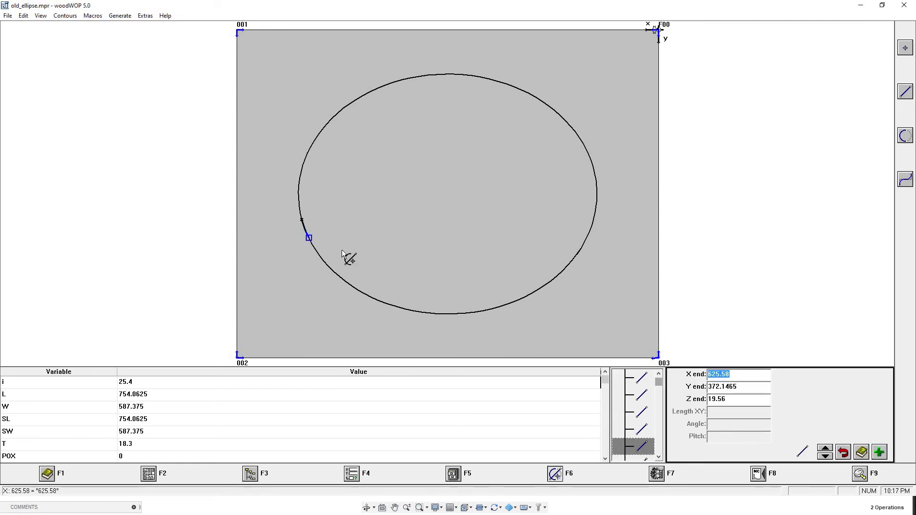
left_click(661, 385)
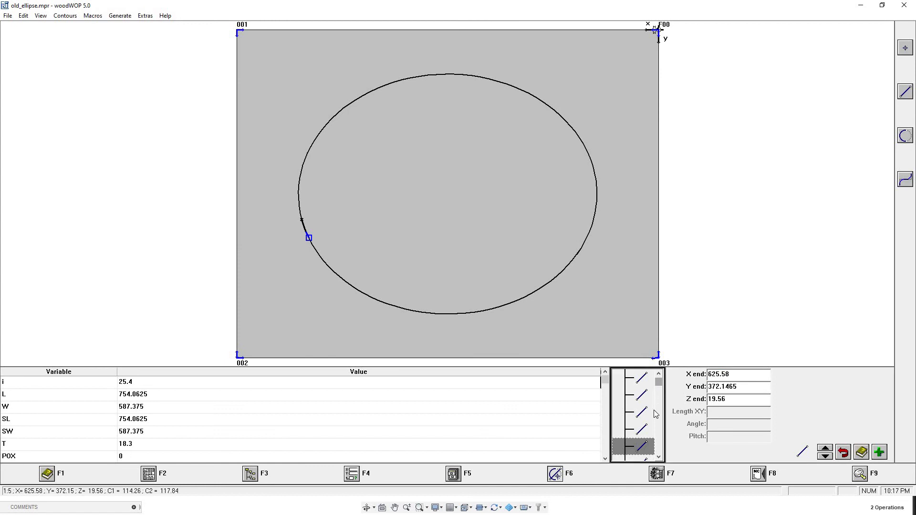
scroll(653, 448, "down", 10)
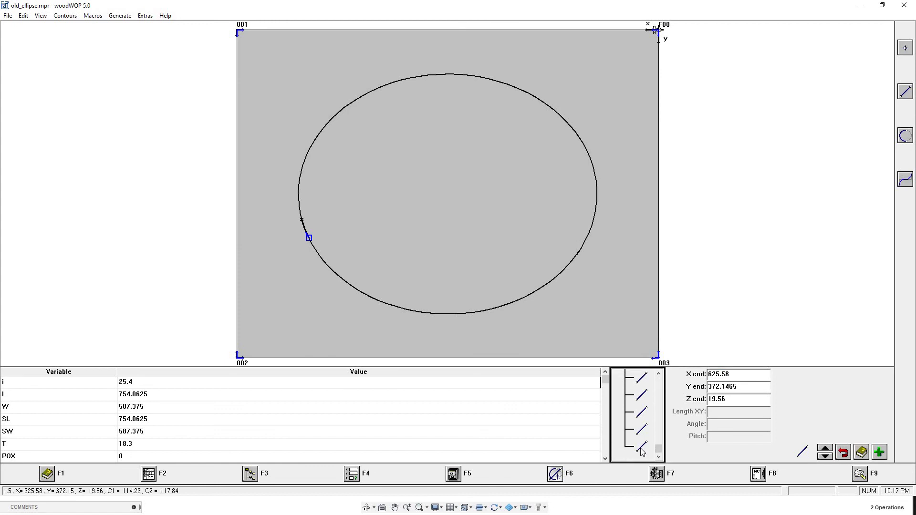
left_click(642, 449)
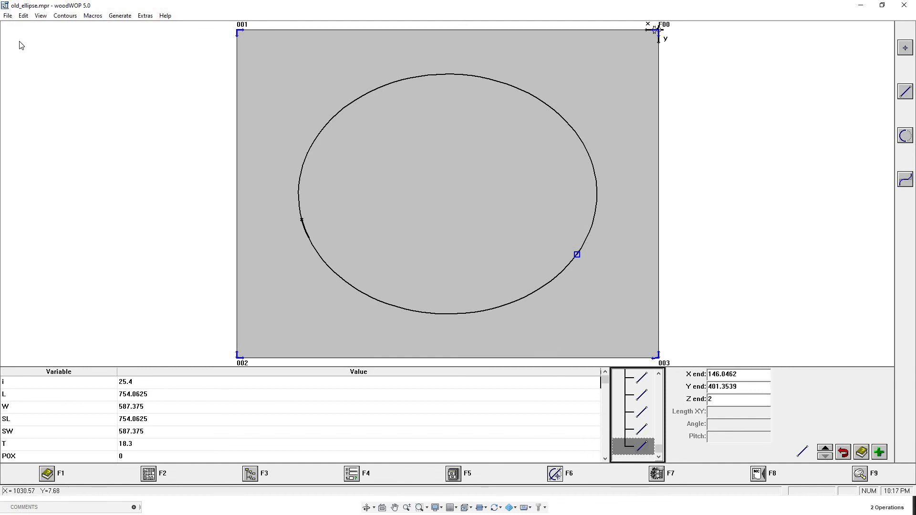
Step: Open the new_ellipse program in woodWOP 5.0
left_click(8, 15)
left_click(53, 48)
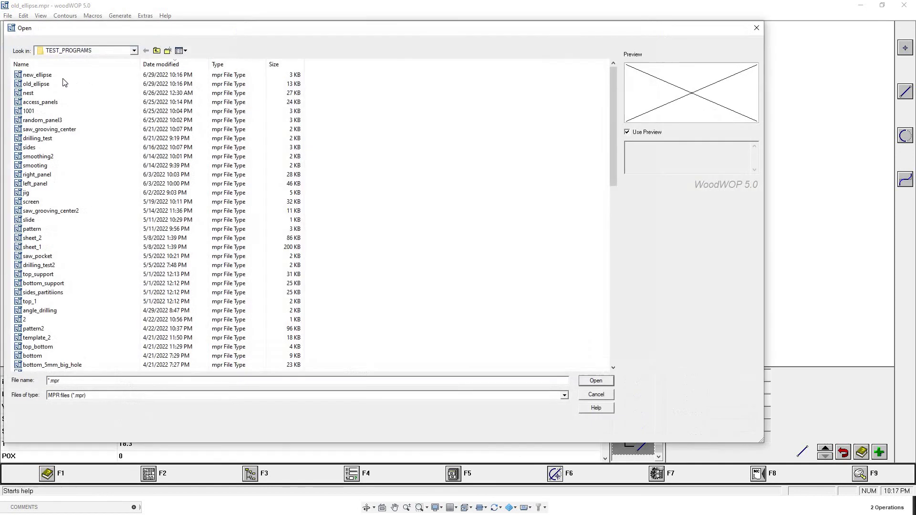
left_click(37, 75)
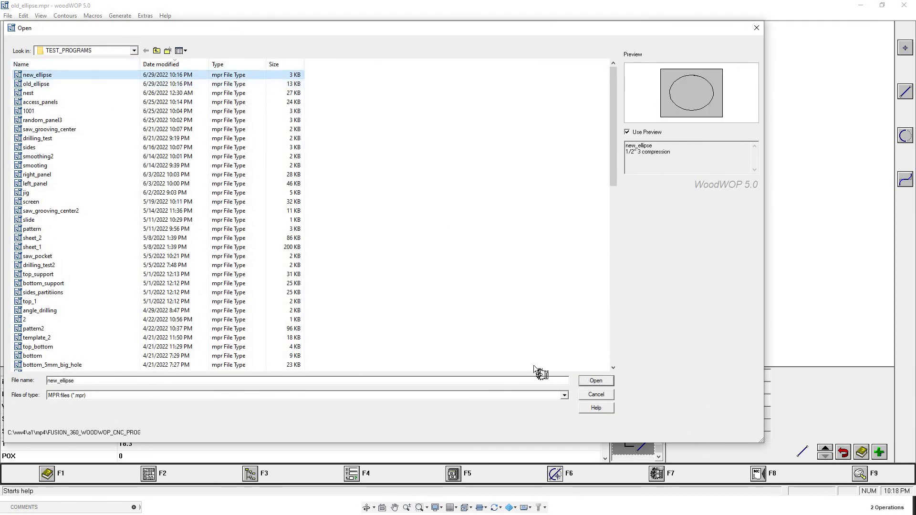
key("Return")
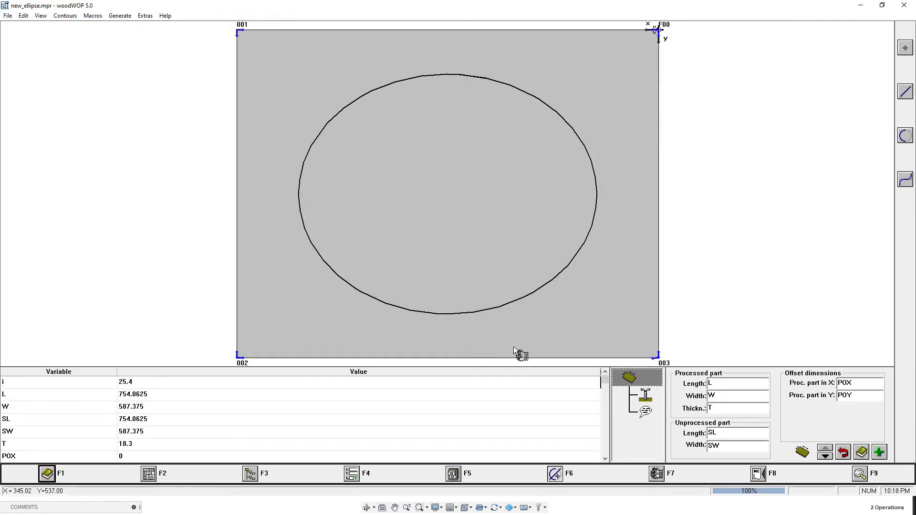
Step: Step through the contour's line and arc elements (radius 314.5895) down to the last arc
left_click(557, 475)
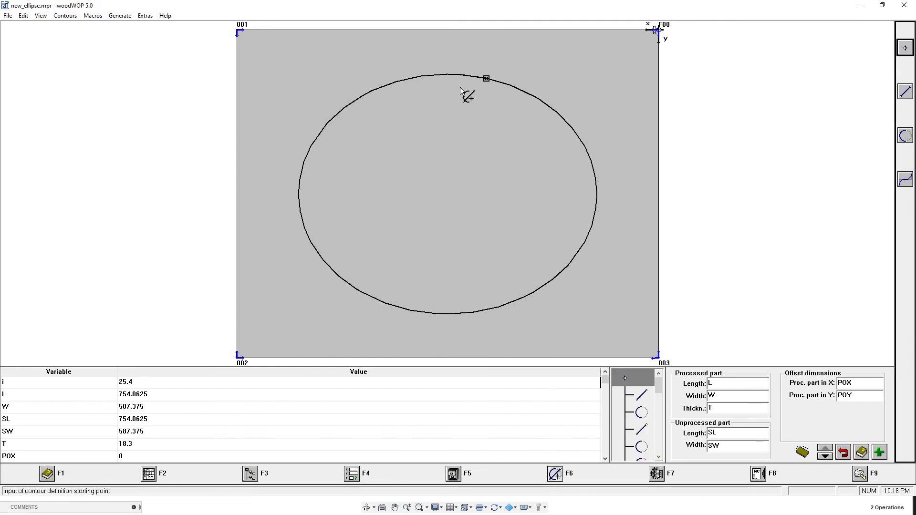
left_click(640, 399)
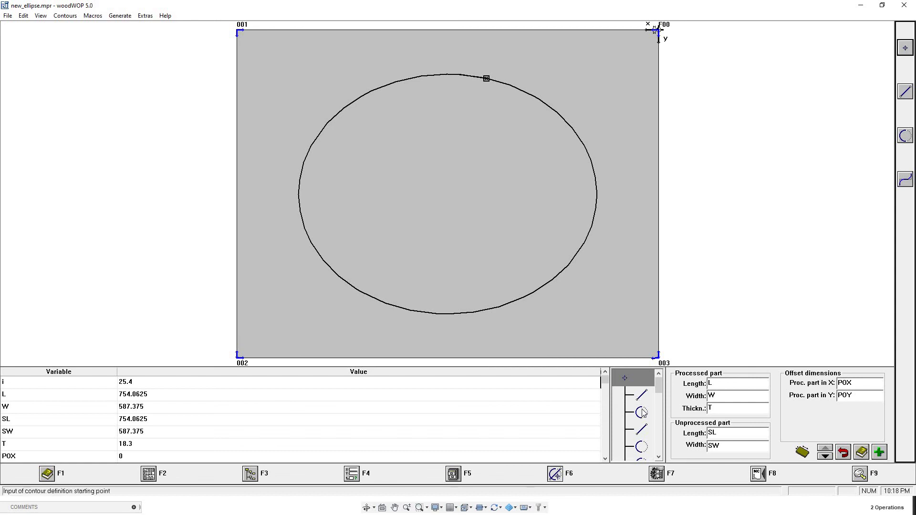
left_click(644, 417)
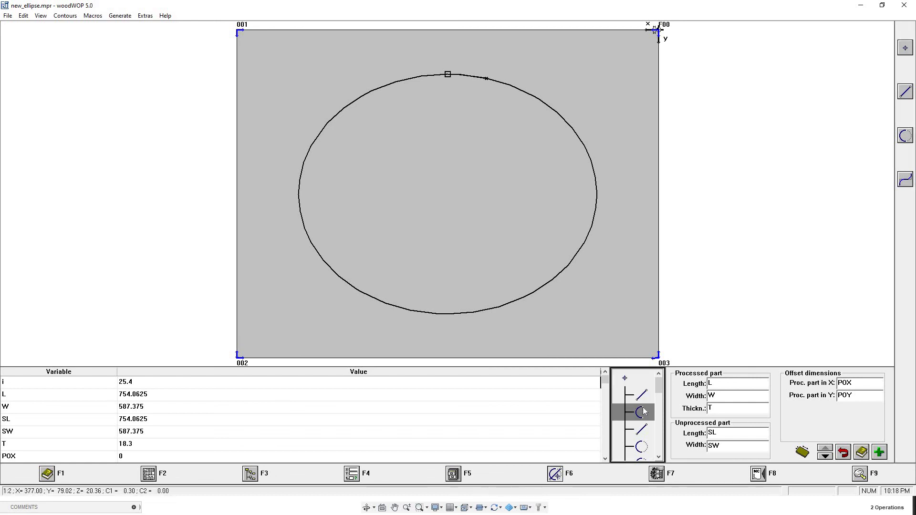
left_click(648, 446)
left_click(659, 457)
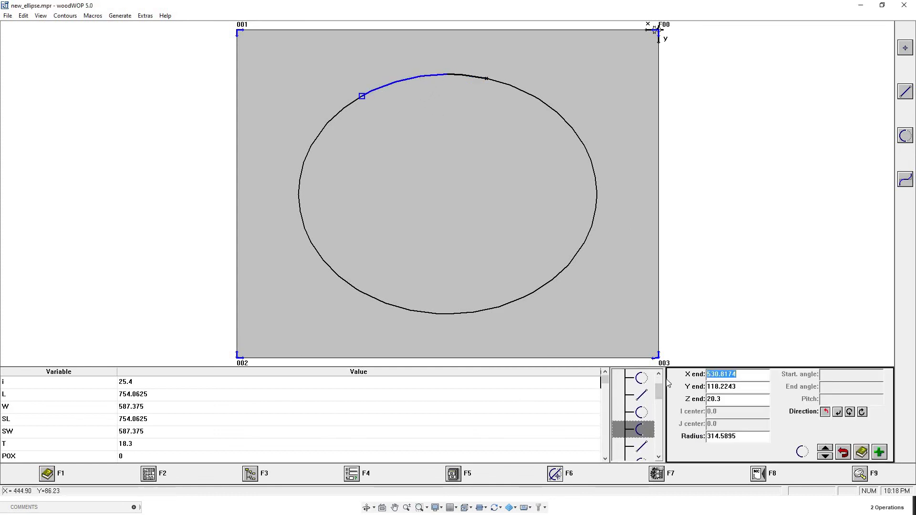
left_click(643, 447)
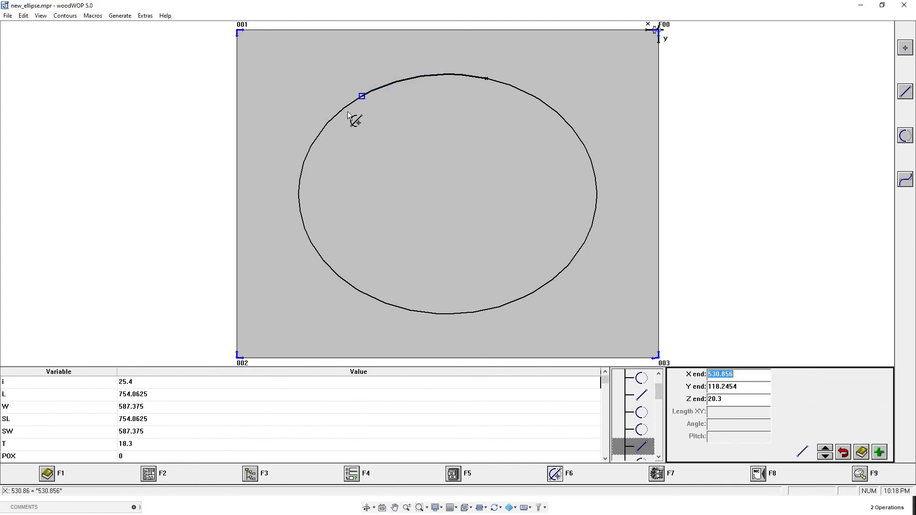
left_click(658, 457)
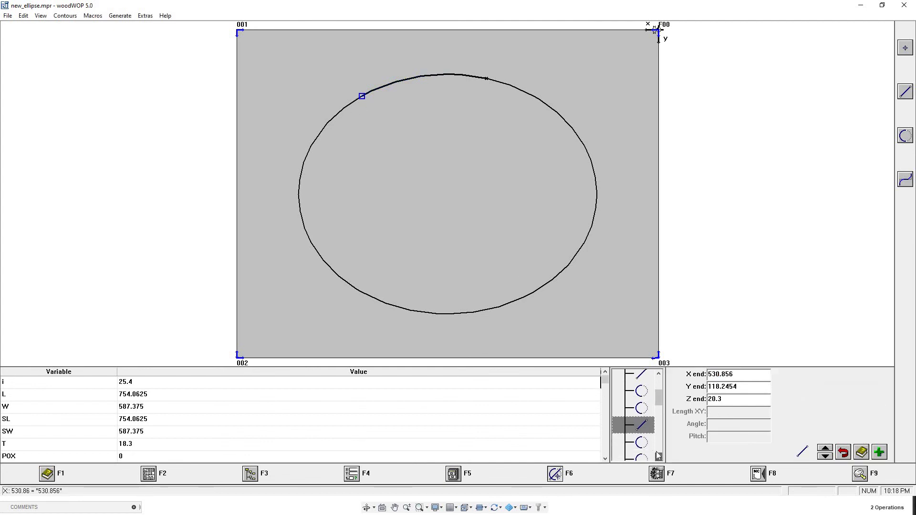
left_click(659, 457)
left_click_drag(660, 403, 659, 448)
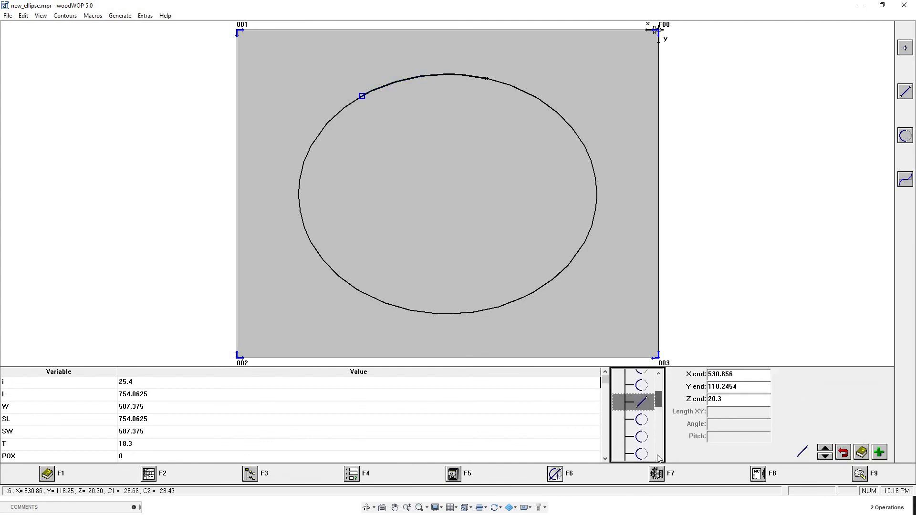
left_click(642, 448)
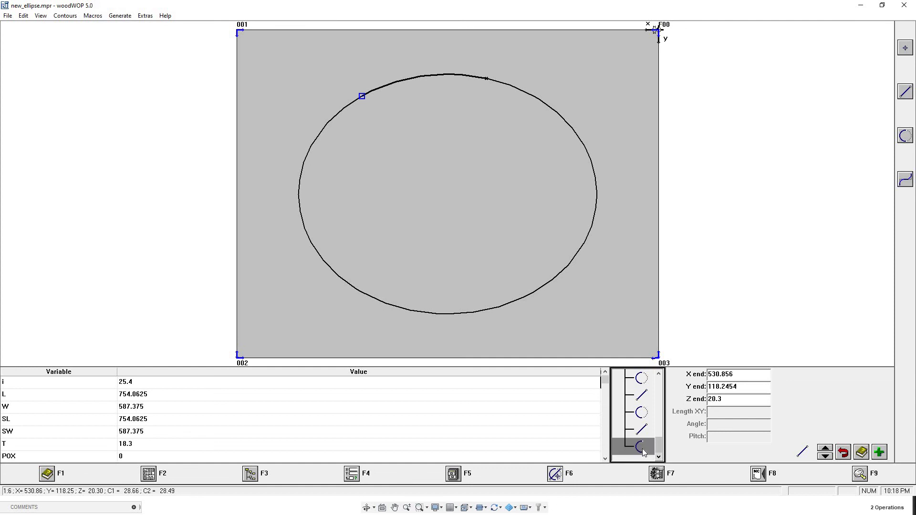